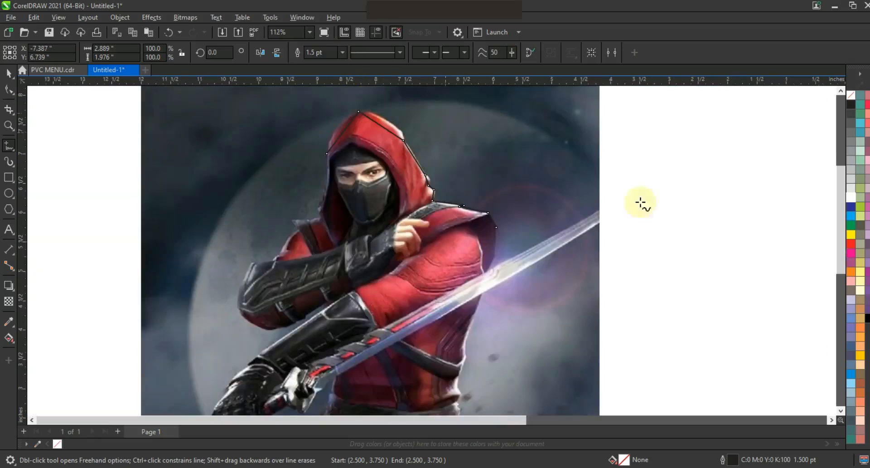
Recolour the partial outline green and continue tracing it from the shoulder around the sword blade to the guard.
{"action": "right_click", "coordinate": [851, 234]}
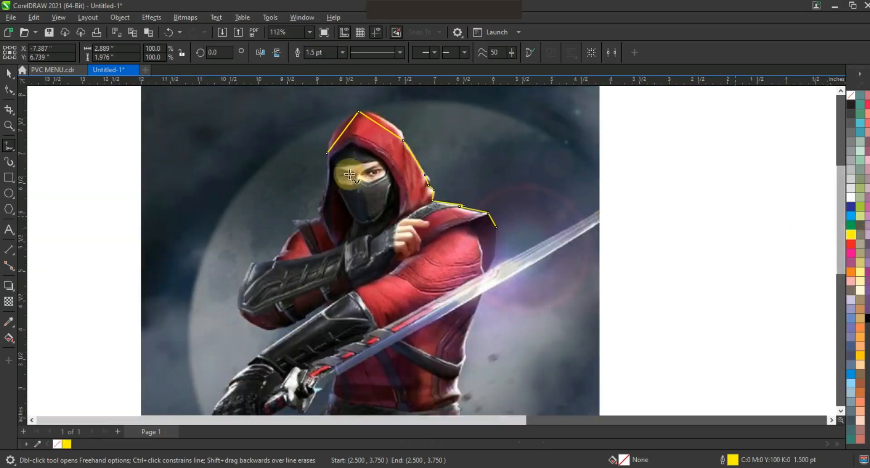
{"action": "right_click", "coordinate": [852, 225]}
{"action": "left_click", "coordinate": [9, 126]}
{"action": "left_click", "coordinate": [461, 252]}
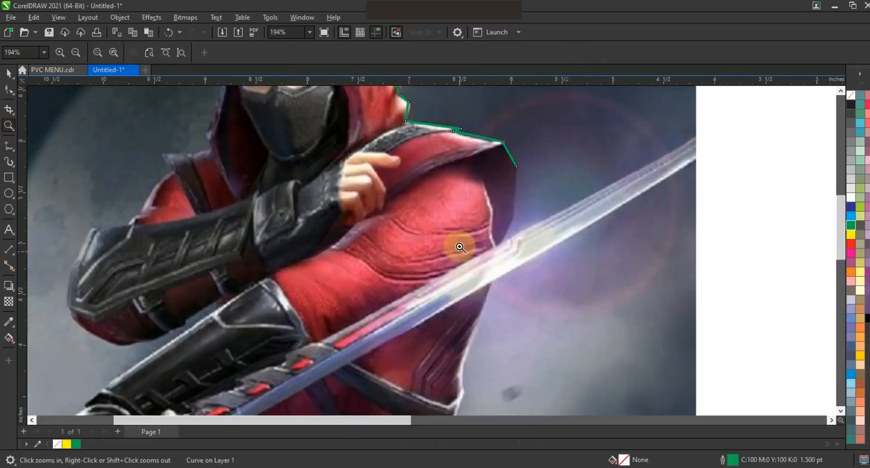
{"action": "left_click", "coordinate": [8, 145]}
{"action": "left_click", "coordinate": [514, 215]}
{"action": "left_click", "coordinate": [500, 244]}
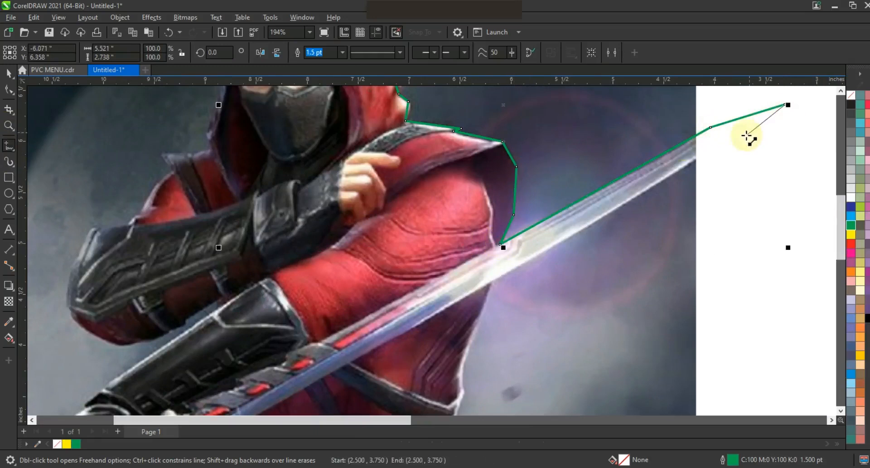
{"action": "left_click", "coordinate": [352, 360]}
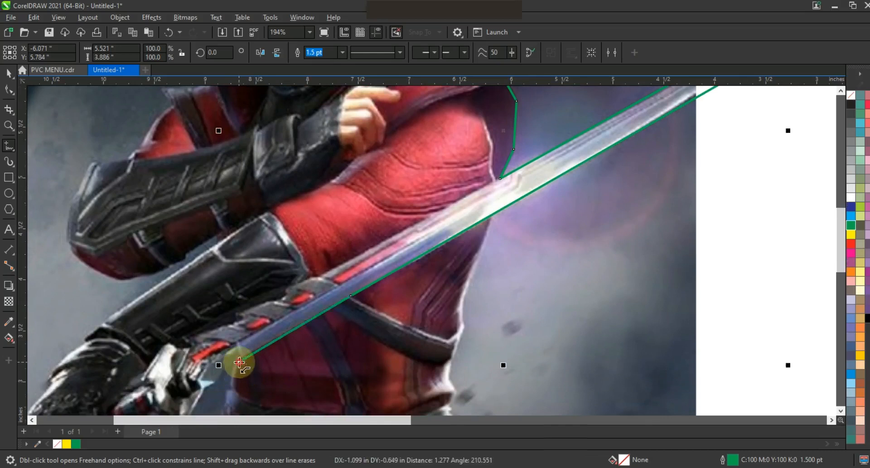
{"action": "left_click", "coordinate": [238, 362]}
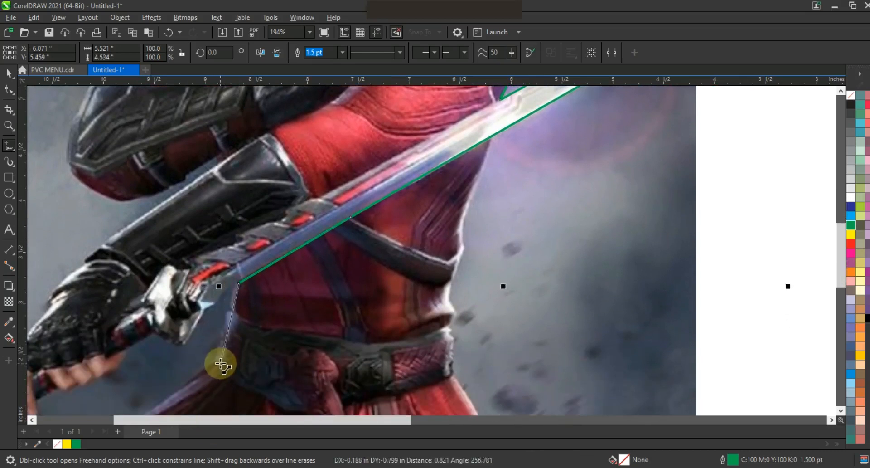
Trace the outline around the sword guard, under the gripping fingers and along the lower side of the handle.
{"action": "left_click", "coordinate": [212, 306]}
{"action": "left_click", "coordinate": [204, 309]}
{"action": "left_click", "coordinate": [184, 345]}
{"action": "left_click", "coordinate": [155, 332]}
{"action": "left_click", "coordinate": [126, 350]}
{"action": "left_click", "coordinate": [56, 389]}
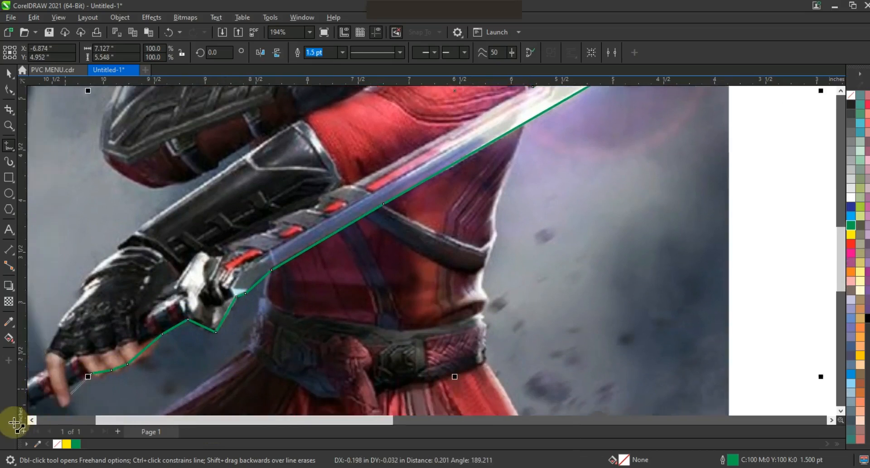
{"action": "left_click", "coordinate": [183, 339]}
{"action": "left_click", "coordinate": [168, 350]}
{"action": "left_click", "coordinate": [129, 369]}
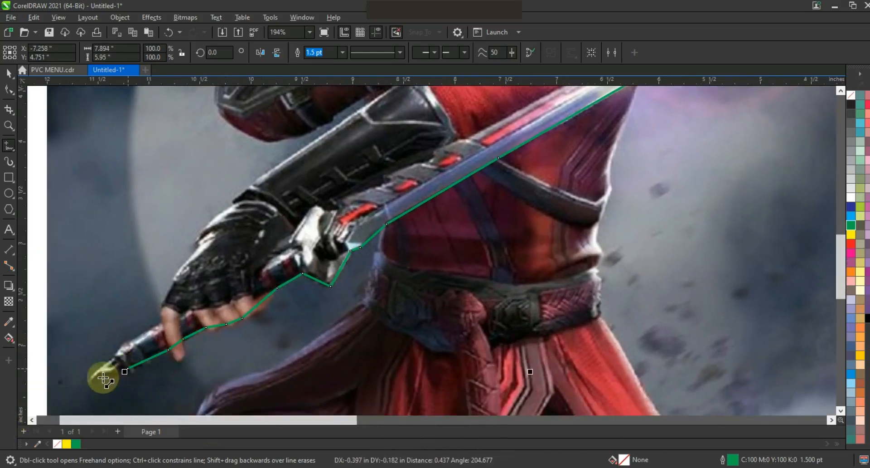
Trace the outline around the handle tip, up the gloved forearm and around the elbow of the raised arm.
{"action": "left_click", "coordinate": [120, 345]}
{"action": "left_click", "coordinate": [165, 323]}
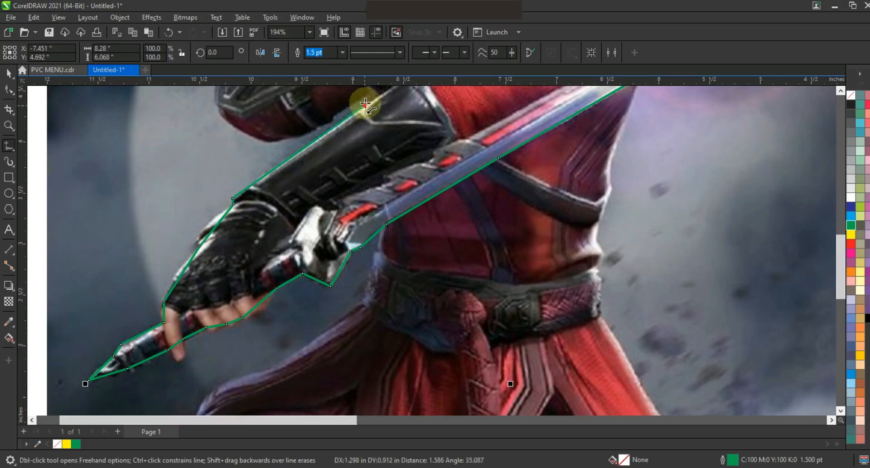
{"action": "left_click", "coordinate": [278, 139]}
{"action": "left_click", "coordinate": [216, 107]}
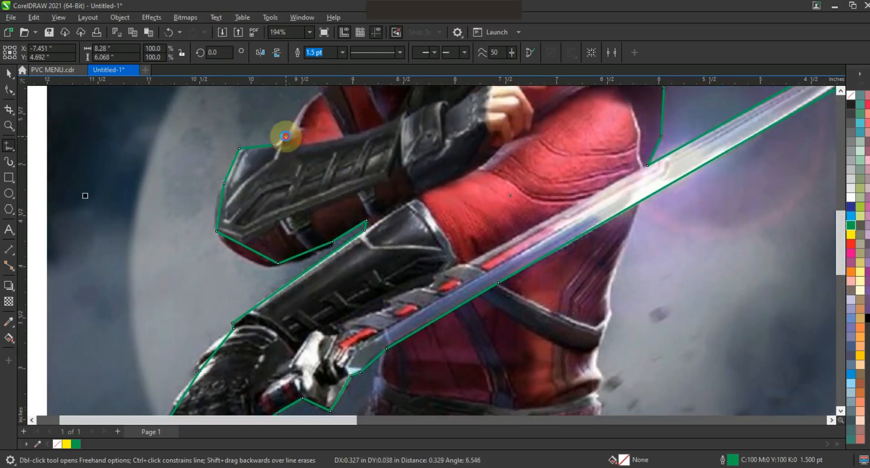
{"action": "left_click", "coordinate": [285, 136]}
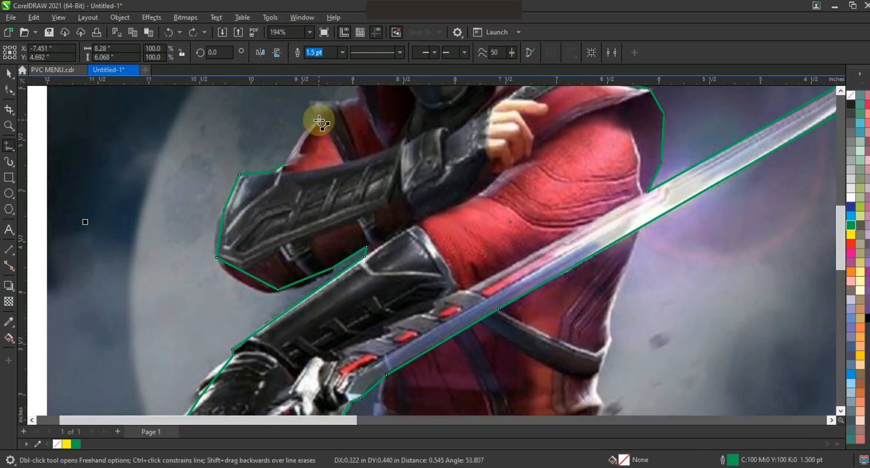
Trace the outline up the far shoulder and hood edge, and close it at its starting point.
{"action": "left_click", "coordinate": [310, 102]}
{"action": "left_click", "coordinate": [356, 195]}
{"action": "left_click", "coordinate": [352, 183]}
{"action": "left_click", "coordinate": [371, 148]}
Convert all segments of the closed green outline to curves.
{"action": "scroll", "coordinate": [482, 140], "scroll_direction": "down", "scroll_amount": 2}
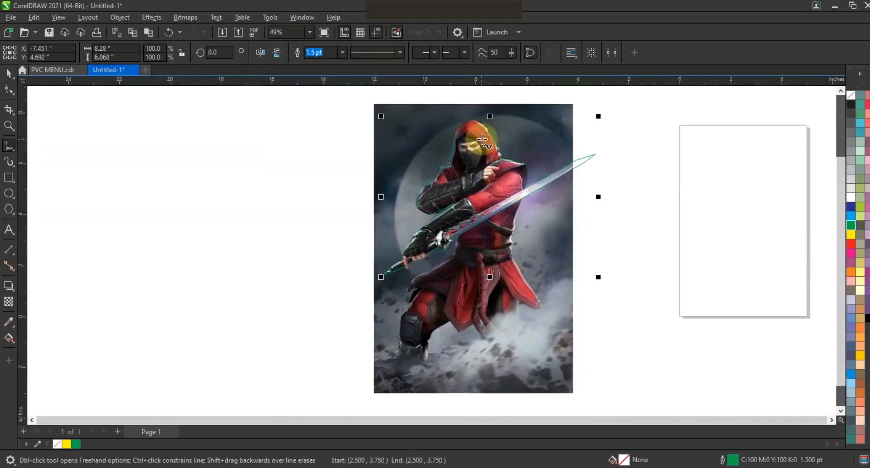
{"action": "left_click", "coordinate": [10, 89]}
{"action": "left_click_drag", "start_coordinate": [323, 106], "coordinate": [637, 281]}
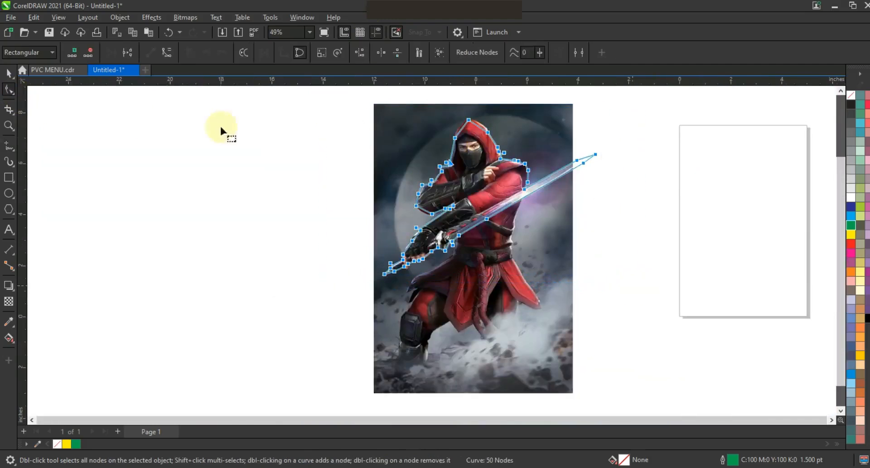
{"action": "left_click", "coordinate": [165, 52]}
Bend the outline segments around the hood so they follow its rounded edges.
{"action": "left_click", "coordinate": [9, 126]}
{"action": "left_click_drag", "start_coordinate": [412, 101], "coordinate": [549, 182]}
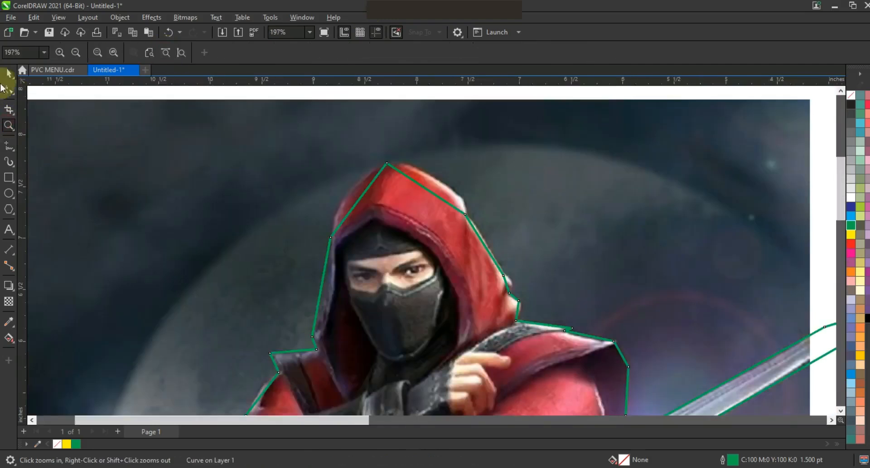
{"action": "left_click", "coordinate": [9, 89]}
{"action": "left_click_drag", "start_coordinate": [362, 199], "coordinate": [353, 195]}
{"action": "left_click_drag", "start_coordinate": [436, 194], "coordinate": [451, 189]}
{"action": "left_click_drag", "start_coordinate": [506, 284], "coordinate": [520, 307]}
{"action": "left_click_drag", "start_coordinate": [321, 306], "coordinate": [324, 309]}
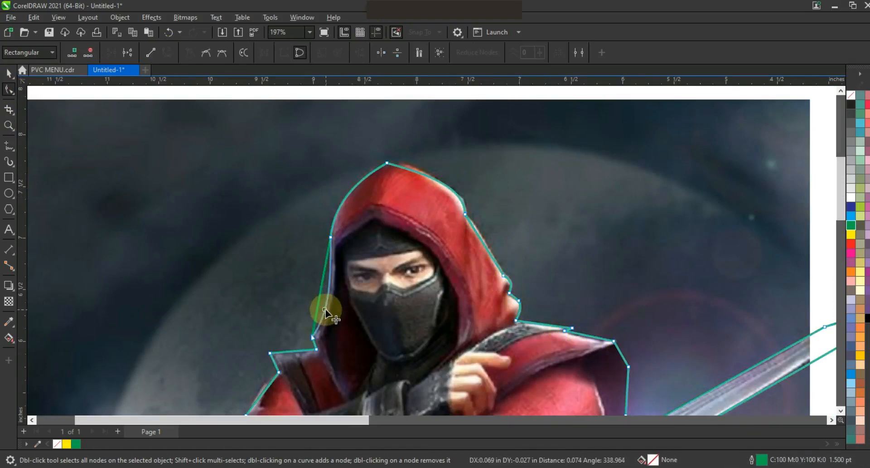
Bend the outline segments around the far shoulder and bent elbow to match the arm's shape.
{"action": "key", "text": "F4"}
{"action": "left_click", "coordinate": [9, 125]}
{"action": "left_click_drag", "start_coordinate": [252, 156], "coordinate": [718, 353]}
{"action": "key", "text": "F10"}
{"action": "left_click_drag", "start_coordinate": [212, 243], "coordinate": [208, 242]}
{"action": "left_click_drag", "start_coordinate": [144, 320], "coordinate": [140, 320]}
{"action": "left_click_drag", "start_coordinate": [156, 362], "coordinate": [154, 366]}
{"action": "left_click_drag", "start_coordinate": [215, 360], "coordinate": [214, 363]}
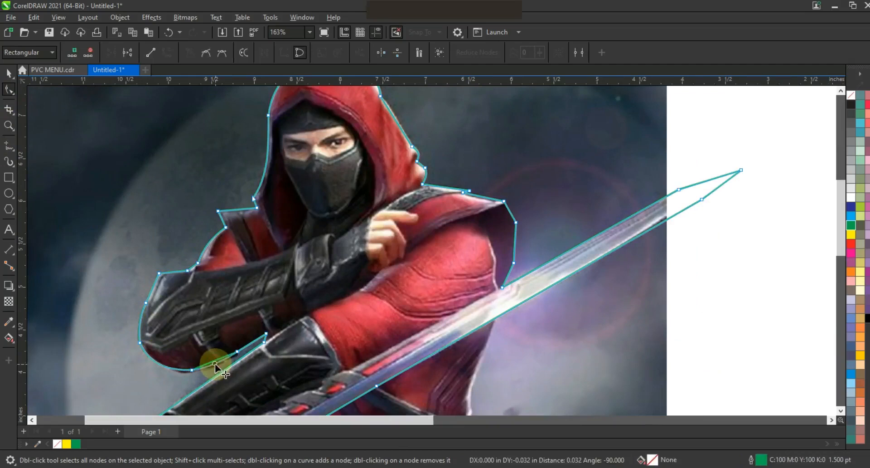
Bend the outline segments around the gripping fingers, sword guard, handle and glove to fit the picture.
{"action": "left_click", "coordinate": [841, 410]}
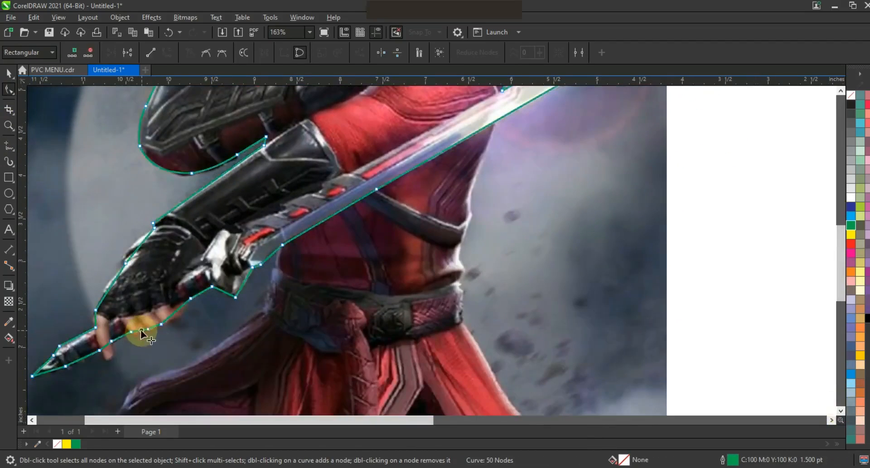
{"action": "left_click_drag", "start_coordinate": [153, 327], "coordinate": [172, 320]}
{"action": "left_click_drag", "start_coordinate": [225, 292], "coordinate": [241, 280]}
{"action": "left_click_drag", "start_coordinate": [272, 254], "coordinate": [267, 254]}
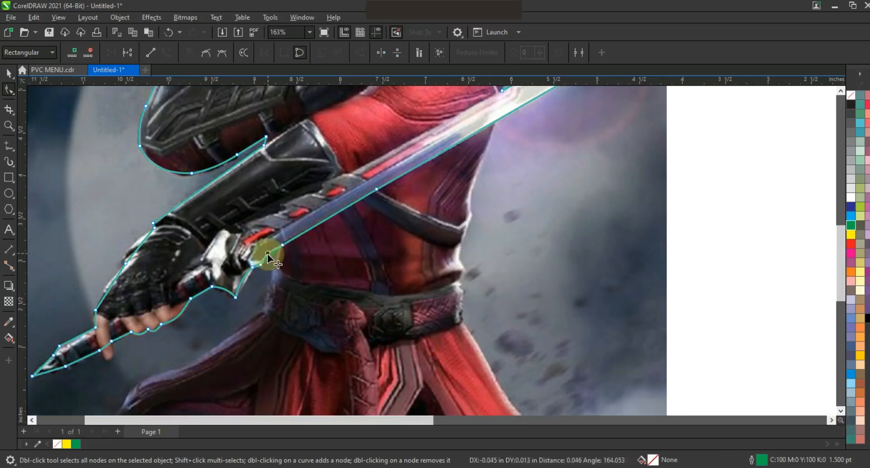
{"action": "left_click_drag", "start_coordinate": [56, 368], "coordinate": [56, 368]}
{"action": "left_click_drag", "start_coordinate": [93, 321], "coordinate": [92, 322]}
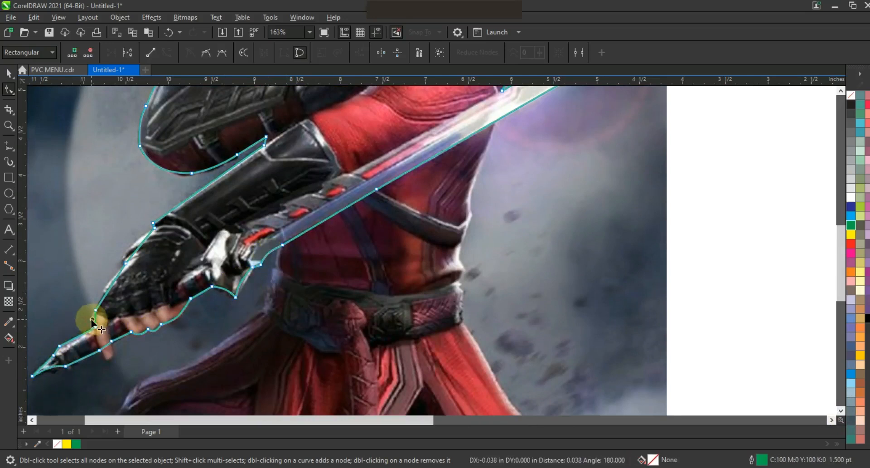
{"action": "left_click_drag", "start_coordinate": [101, 353], "coordinate": [113, 367]}
{"action": "left_click", "coordinate": [131, 248]}
Try a black fill on the closed outline and undo it.
{"action": "scroll", "coordinate": [410, 245], "scroll_direction": "down", "scroll_amount": 4}
{"action": "key", "text": "z"}
{"action": "left_click_drag", "start_coordinate": [256, 128], "coordinate": [559, 307]}
{"action": "left_click", "coordinate": [9, 73]}
{"action": "left_click", "coordinate": [868, 317]}
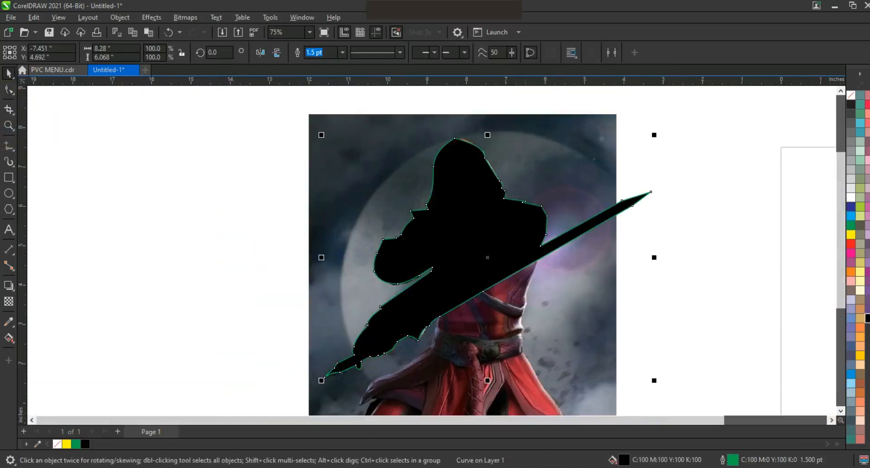
{"action": "left_click", "coordinate": [703, 188]}
{"action": "key", "text": "ctrl+z"}
{"action": "left_click", "coordinate": [703, 189]}
{"action": "left_click", "coordinate": [599, 289]}
Trace straight freehand segments over the top of the red sleeve and around its upper creases.
{"action": "left_click", "coordinate": [8, 125]}
{"action": "left_click_drag", "start_coordinate": [350, 180], "coordinate": [510, 264]}
{"action": "left_click_drag", "start_coordinate": [642, 312], "coordinate": [642, 312]}
{"action": "left_click_drag", "start_coordinate": [210, 146], "coordinate": [676, 356]}
{"action": "left_click", "coordinate": [8, 145]}
{"action": "left_click", "coordinate": [427, 190]}
{"action": "left_click", "coordinate": [563, 172]}
{"action": "left_click", "coordinate": [574, 210]}
{"action": "left_click", "coordinate": [505, 229]}
{"action": "left_click", "coordinate": [573, 220]}
{"action": "left_click", "coordinate": [461, 236]}
Continue the sleeve tracing around the lower creases down to the edge of the sword.
{"action": "left_click", "coordinate": [575, 247]}
{"action": "left_click", "coordinate": [450, 266]}
{"action": "left_click", "coordinate": [577, 257]}
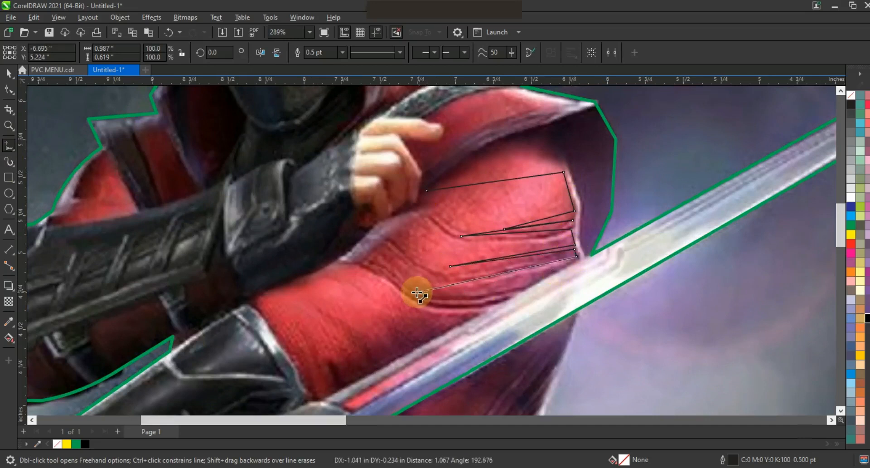
{"action": "left_click", "coordinate": [414, 299]}
{"action": "left_click", "coordinate": [491, 305]}
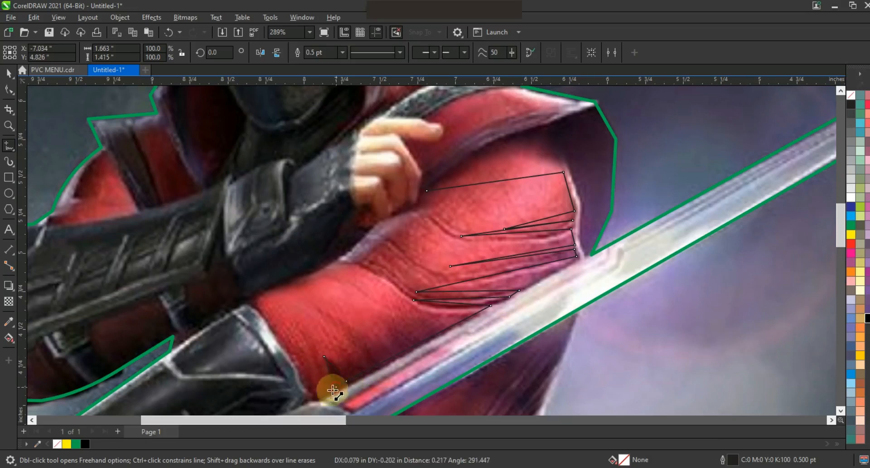
Trace the sleeve creases by the cuff and elbow, and close the shape beside the hand.
{"action": "left_click", "coordinate": [321, 397]}
{"action": "left_click", "coordinate": [301, 328]}
{"action": "left_click", "coordinate": [314, 397]}
{"action": "left_click", "coordinate": [257, 303]}
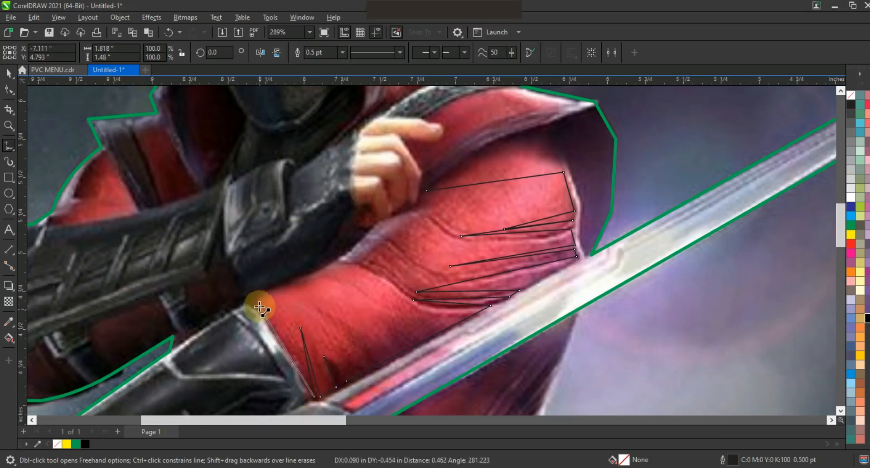
{"action": "left_click", "coordinate": [331, 295]}
{"action": "left_click", "coordinate": [318, 275]}
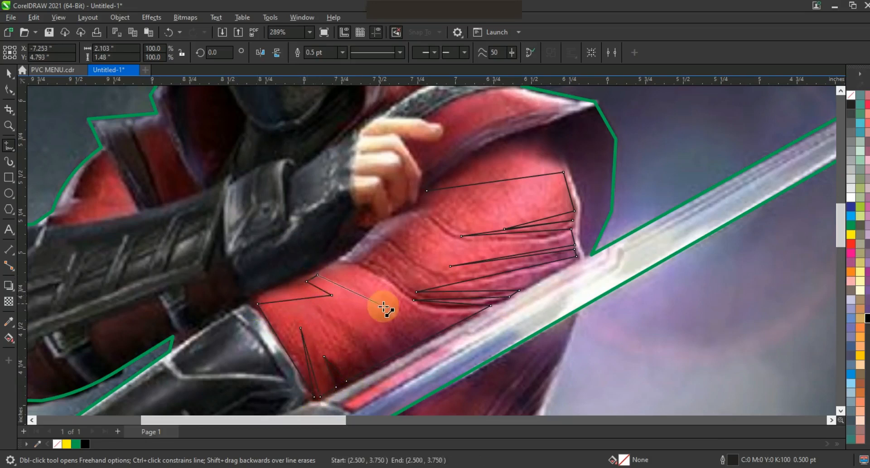
{"action": "left_click", "coordinate": [362, 262]}
{"action": "left_click", "coordinate": [421, 195]}
Curve the sleeve shape's top edge and the crease segments on the upper arm to follow the cloth folds.
{"action": "key", "text": "F10"}
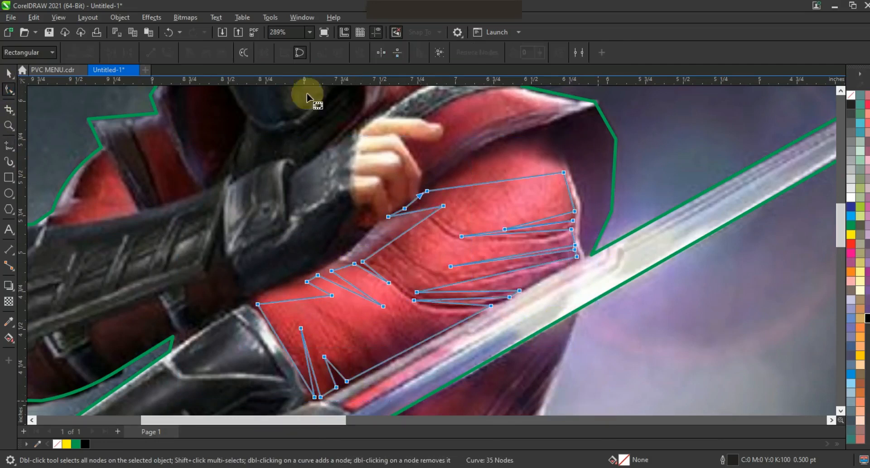
{"action": "left_click_drag", "start_coordinate": [471, 187], "coordinate": [476, 153]}
{"action": "left_click", "coordinate": [570, 191]}
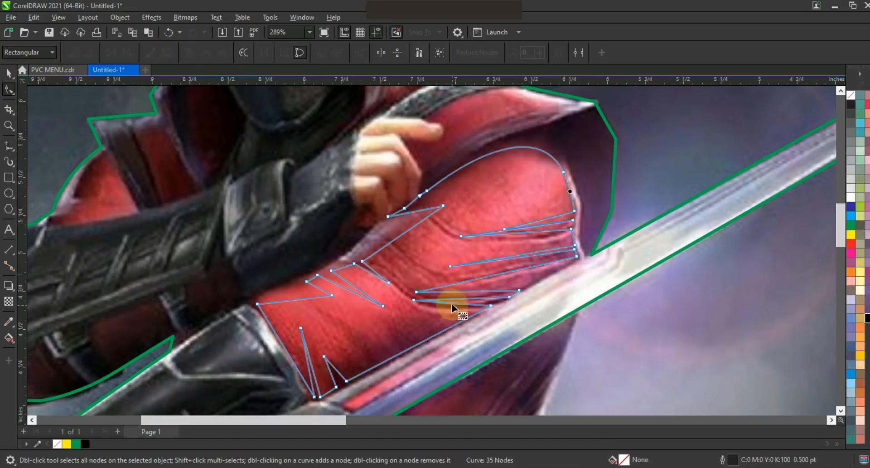
{"action": "left_click_drag", "start_coordinate": [461, 302], "coordinate": [511, 263]}
{"action": "left_click", "coordinate": [510, 260]}
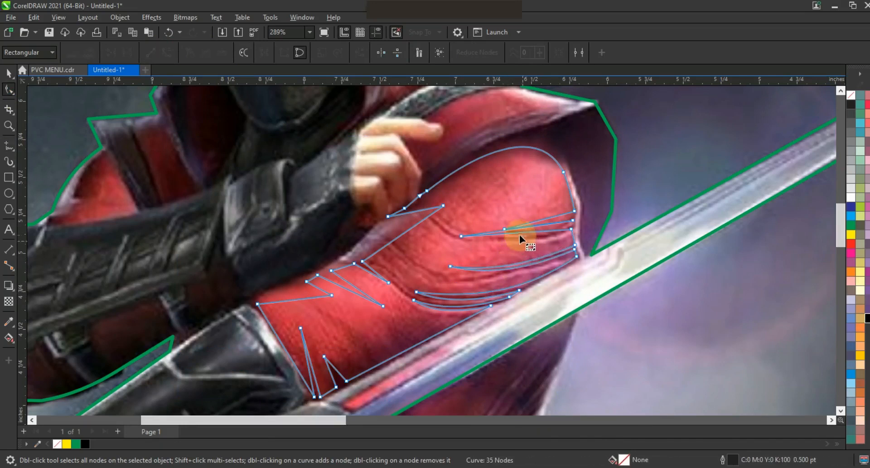
{"action": "left_click_drag", "start_coordinate": [520, 232], "coordinate": [515, 237]}
{"action": "left_click_drag", "start_coordinate": [540, 225], "coordinate": [541, 225]}
Bend the sleeve segments along the inner elbow and cuff to follow their creases.
{"action": "left_click_drag", "start_coordinate": [408, 230], "coordinate": [415, 210]}
{"action": "left_click_drag", "start_coordinate": [368, 272], "coordinate": [347, 283]}
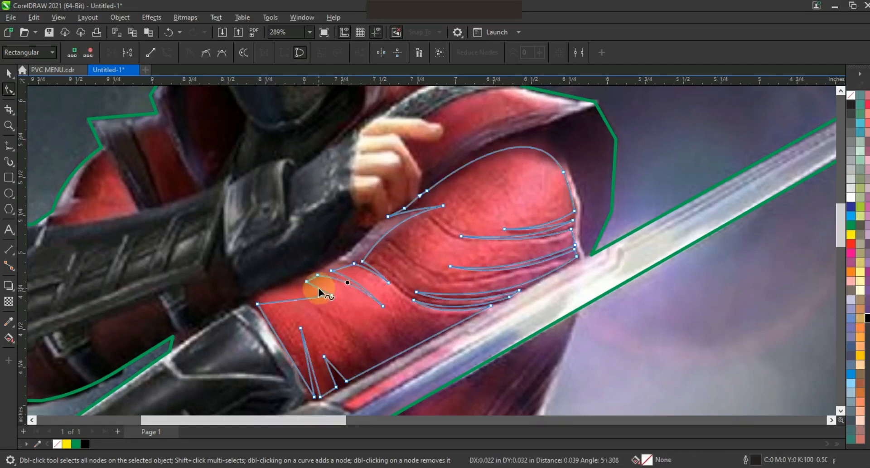
{"action": "left_click_drag", "start_coordinate": [296, 302], "coordinate": [289, 287]}
{"action": "left_click_drag", "start_coordinate": [311, 359], "coordinate": [331, 371]}
Fill the sleeve shape with red and deselect it.
{"action": "left_click", "coordinate": [8, 73]}
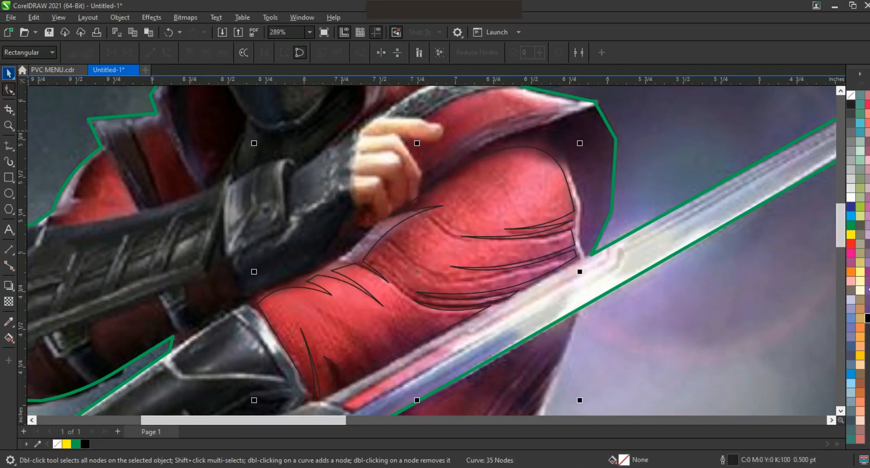
{"action": "left_click", "coordinate": [851, 243]}
{"action": "scroll", "coordinate": [713, 182], "scroll_direction": "down", "scroll_amount": 2}
{"action": "left_click", "coordinate": [363, 186]}
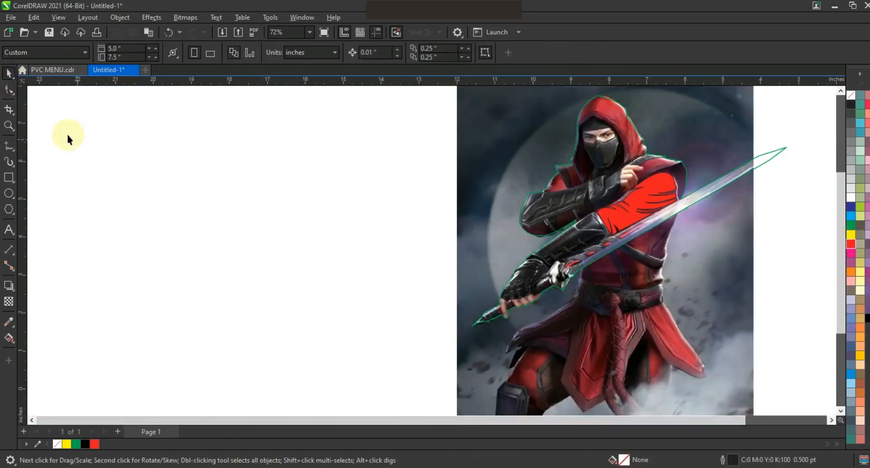
Trace a closed shape over the dark hood flap between the sleeve and the outer shoulder edge.
{"action": "left_click", "coordinate": [8, 126]}
{"action": "left_click_drag", "start_coordinate": [488, 127], "coordinate": [733, 251]}
{"action": "mouse_move", "coordinate": [479, 153]}
{"action": "left_mouse_down"}
{"action": "mouse_move", "coordinate": [685, 307]}
{"action": "mouse_move", "coordinate": [730, 321]}
{"action": "left_mouse_up"}
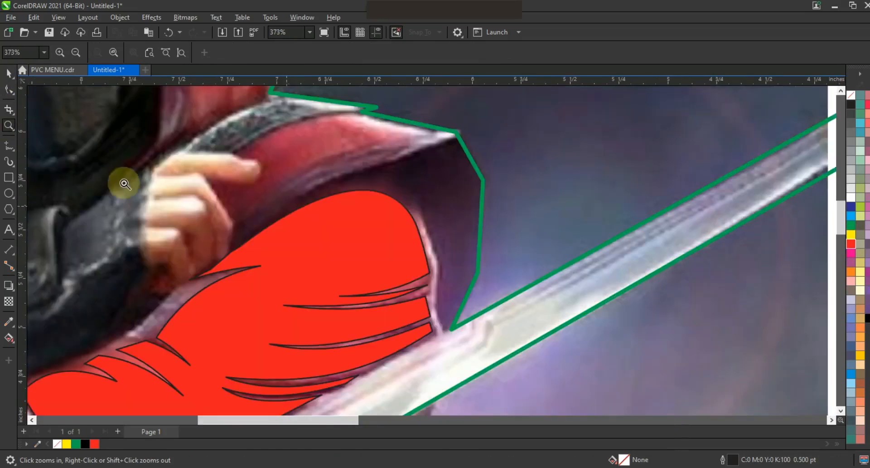
{"action": "left_click", "coordinate": [9, 145]}
{"action": "left_click", "coordinate": [444, 327]}
{"action": "left_click", "coordinate": [437, 266]}
{"action": "left_click", "coordinate": [443, 283]}
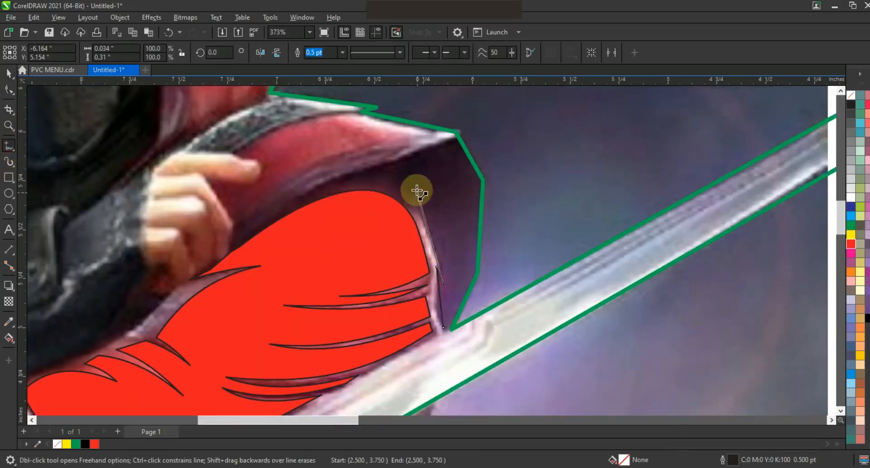
{"action": "left_click", "coordinate": [437, 206]}
{"action": "left_click", "coordinate": [456, 146]}
{"action": "left_click", "coordinate": [473, 178]}
{"action": "left_click", "coordinate": [473, 264]}
{"action": "left_click", "coordinate": [443, 327]}
Convert the flap shape's segments to curves, adjust them to the shoulder edge, and fill the flap red.
{"action": "left_click", "coordinate": [8, 89]}
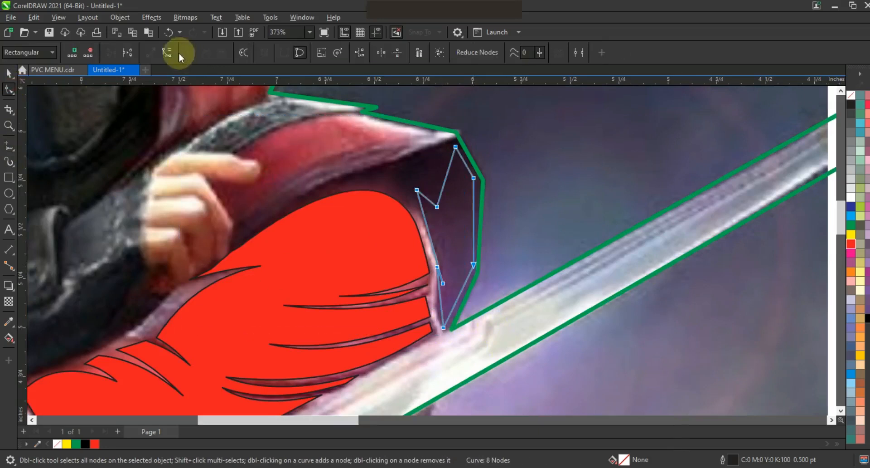
{"action": "left_click_drag", "start_coordinate": [442, 179], "coordinate": [448, 185]}
{"action": "left_click_drag", "start_coordinate": [436, 233], "coordinate": [442, 240]}
{"action": "left_click", "coordinate": [457, 329]}
{"action": "left_click_drag", "start_coordinate": [441, 318], "coordinate": [458, 298]}
{"action": "left_click_drag", "start_coordinate": [474, 264], "coordinate": [472, 270]}
{"action": "left_click_drag", "start_coordinate": [472, 179], "coordinate": [474, 183]}
{"action": "left_click", "coordinate": [453, 146]}
{"action": "left_click", "coordinate": [9, 73]}
{"action": "scroll", "coordinate": [614, 204], "scroll_direction": "down", "scroll_amount": 5}
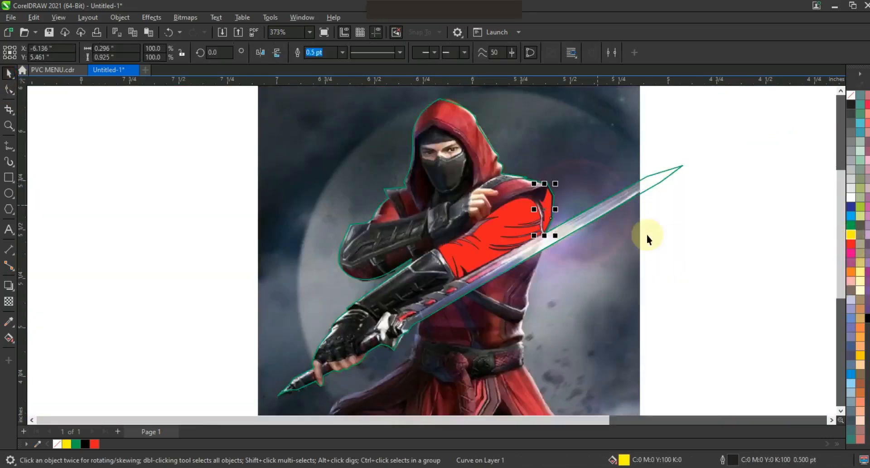
Move the traced shapes off the picture into the empty area beside it and fill the silhouette with black.
{"action": "mouse_move", "coordinate": [551, 232]}
{"action": "left_mouse_down"}
{"action": "mouse_move", "coordinate": [443, 219]}
{"action": "mouse_move", "coordinate": [331, 225]}
{"action": "left_mouse_up"}
{"action": "left_click", "coordinate": [383, 225]}
{"action": "left_click", "coordinate": [85, 443]}
{"action": "left_click", "coordinate": [312, 307]}
Remove the outlines from the silhouette, sleeve and flap shapes.
{"action": "left_click_drag", "start_coordinate": [149, 131], "coordinate": [458, 325]}
{"action": "right_click", "coordinate": [851, 95]}
{"action": "left_click", "coordinate": [837, 104]}
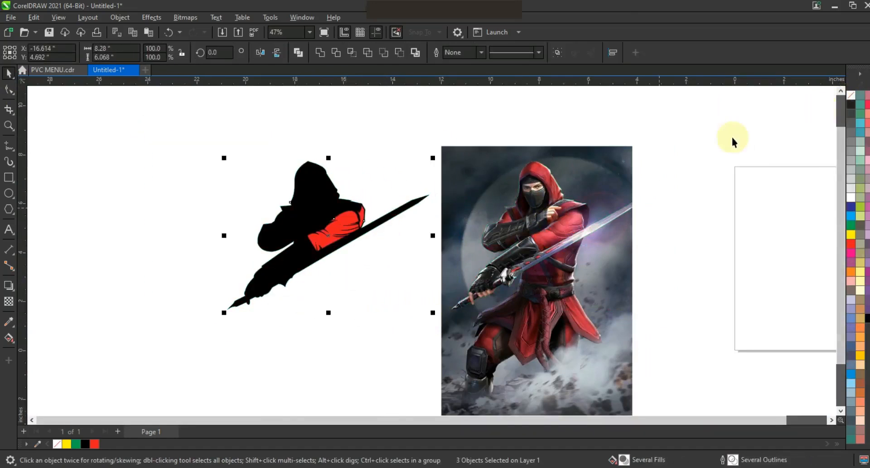
Trace the hood's outer edge with straight segments from the peak down to the shoulder, including zigzag notches at the folds.
{"action": "key", "text": "z"}
{"action": "left_click_drag", "start_coordinate": [424, 178], "coordinate": [627, 284]}
{"action": "right_click", "coordinate": [553, 163]}
{"action": "left_click_drag", "start_coordinate": [478, 146], "coordinate": [613, 245]}
{"action": "mouse_move", "coordinate": [301, 117]}
{"action": "left_mouse_down"}
{"action": "mouse_move", "coordinate": [542, 310]}
{"action": "mouse_move", "coordinate": [542, 321]}
{"action": "left_mouse_up"}
{"action": "left_click", "coordinate": [8, 145]}
{"action": "left_click", "coordinate": [383, 130]}
{"action": "double_click", "coordinate": [458, 252]}
{"action": "double_click", "coordinate": [457, 194]}
{"action": "double_click", "coordinate": [497, 289]}
{"action": "left_click", "coordinate": [513, 277]}
{"action": "double_click", "coordinate": [523, 312]}
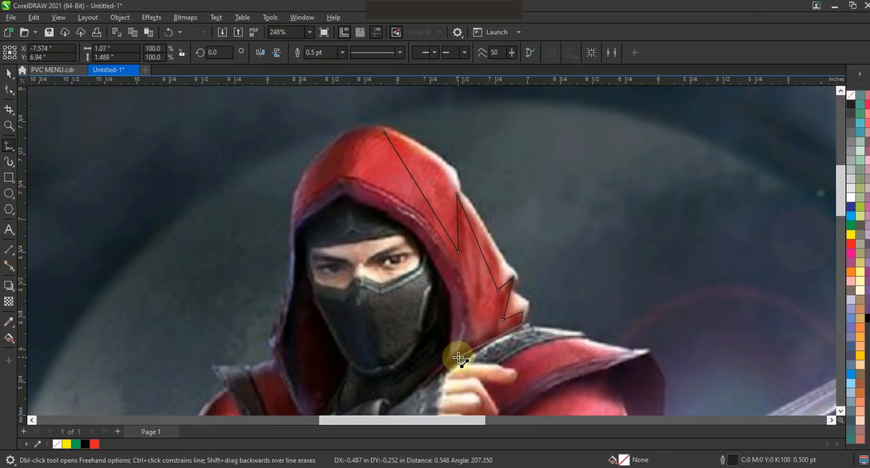
Continue the hood outline along the lower edge and face opening, and close it at the peak.
{"action": "double_click", "coordinate": [426, 380]}
{"action": "double_click", "coordinate": [469, 311]}
{"action": "double_click", "coordinate": [454, 356]}
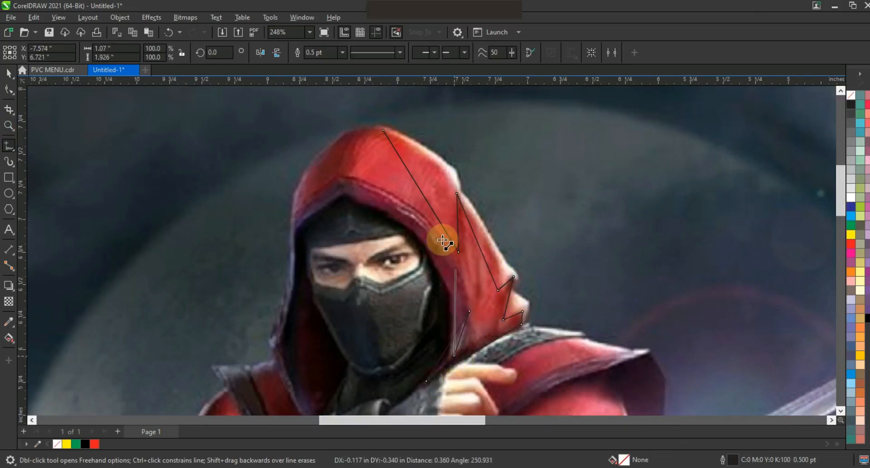
{"action": "double_click", "coordinate": [442, 238]}
{"action": "double_click", "coordinate": [293, 217]}
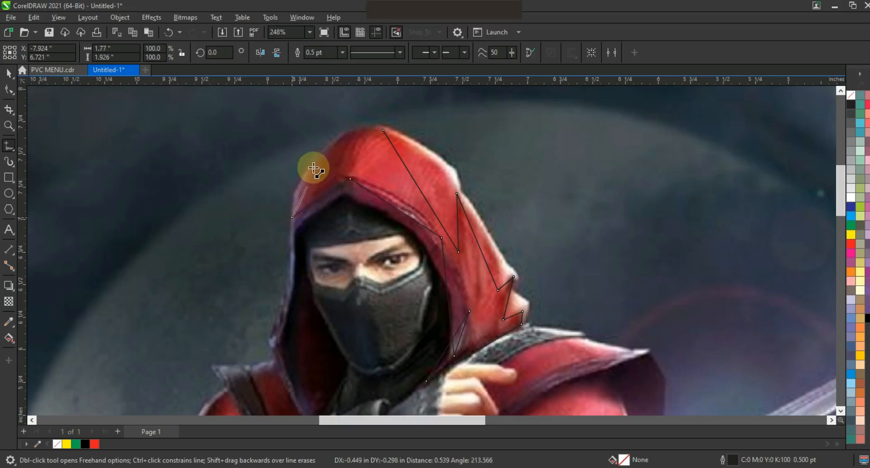
{"action": "double_click", "coordinate": [307, 192]}
{"action": "left_click", "coordinate": [383, 130]}
Convert the hood shape's segments to curves, bend them to the hood's edges and folds, and fill the shape red.
{"action": "left_click", "coordinate": [9, 90]}
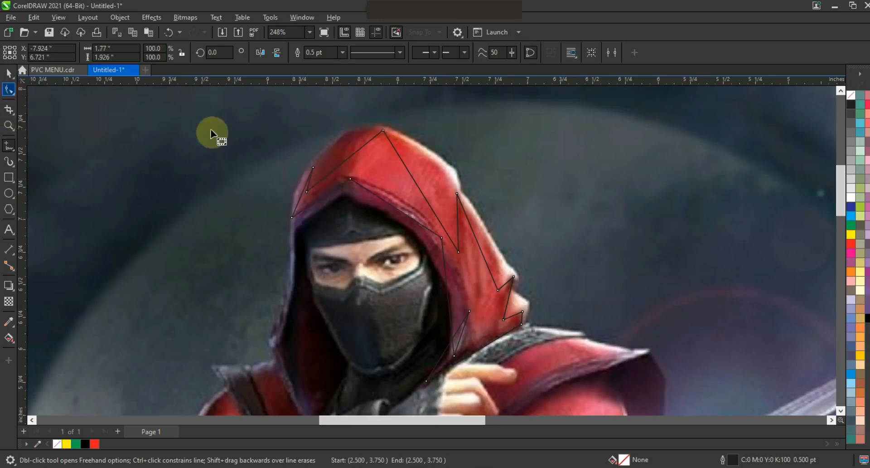
{"action": "left_click_drag", "start_coordinate": [211, 125], "coordinate": [557, 387]}
{"action": "key", "text": "F10"}
{"action": "left_click_drag", "start_coordinate": [342, 149], "coordinate": [336, 139]}
{"action": "left_click_drag", "start_coordinate": [304, 192], "coordinate": [316, 192]}
{"action": "left_click_drag", "start_coordinate": [370, 206], "coordinate": [439, 170]}
{"action": "left_click_drag", "start_coordinate": [458, 220], "coordinate": [493, 261]}
{"action": "key", "text": "ctrl+z"}
{"action": "key", "text": "ctrl+z"}
{"action": "left_click_drag", "start_coordinate": [510, 296], "coordinate": [506, 298]}
{"action": "left_click_drag", "start_coordinate": [490, 343], "coordinate": [490, 341]}
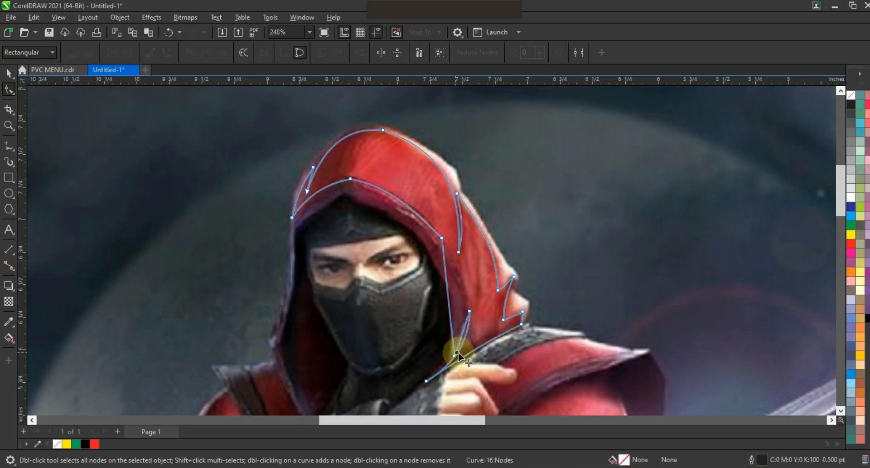
{"action": "left_click_drag", "start_coordinate": [450, 310], "coordinate": [462, 300]}
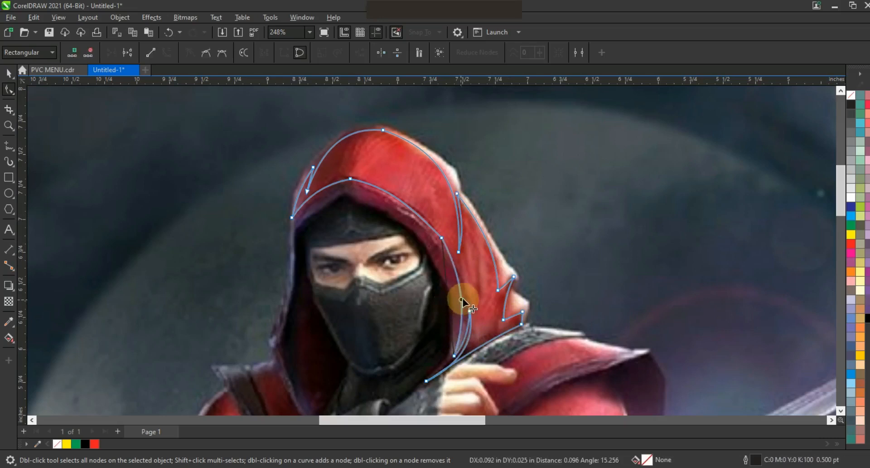
{"action": "left_click", "coordinate": [8, 73]}
{"action": "left_click", "coordinate": [851, 243]}
Trace a narrow shape over the shadowed inner rim of the hood, from the far temple over the forehead down to the hand.
{"action": "scroll", "coordinate": [400, 146], "scroll_direction": "down", "scroll_amount": 2}
{"action": "left_click", "coordinate": [526, 225]}
{"action": "left_click", "coordinate": [9, 126]}
{"action": "left_click_drag", "start_coordinate": [324, 145], "coordinate": [532, 290]}
{"action": "left_click", "coordinate": [9, 145]}
{"action": "left_click", "coordinate": [235, 175]}
{"action": "double_click", "coordinate": [297, 136]}
{"action": "left_click", "coordinate": [306, 148]}
{"action": "double_click", "coordinate": [343, 162]}
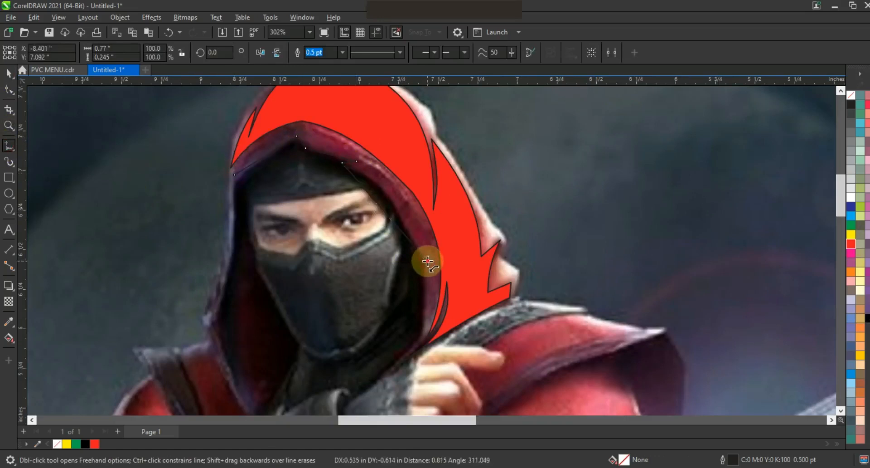
{"action": "double_click", "coordinate": [427, 261]}
{"action": "double_click", "coordinate": [419, 343]}
{"action": "double_click", "coordinate": [420, 259]}
{"action": "double_click", "coordinate": [412, 199]}
{"action": "double_click", "coordinate": [303, 124]}
Convert the inner rim shape's segments to curves and bend them along the hood lining and face opening.
{"action": "left_click", "coordinate": [9, 90]}
{"action": "left_click_drag", "start_coordinate": [484, 369], "coordinate": [189, 119]}
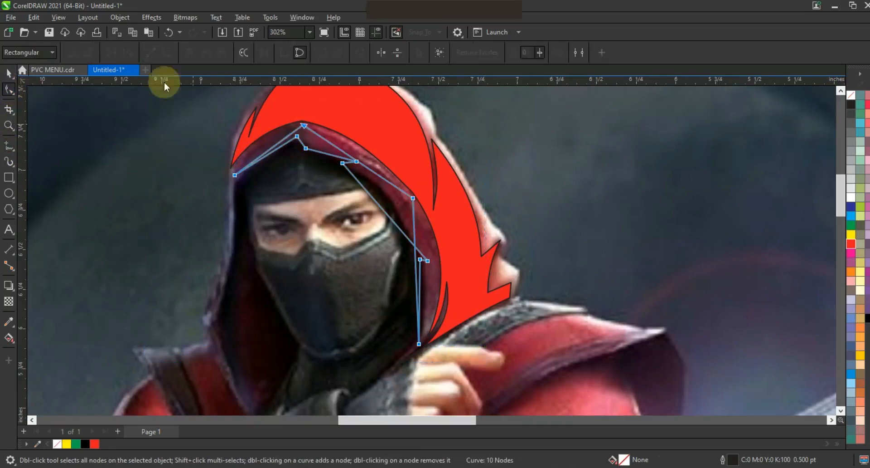
{"action": "left_click", "coordinate": [166, 52]}
{"action": "left_click_drag", "start_coordinate": [266, 149], "coordinate": [257, 145]}
{"action": "left_click_drag", "start_coordinate": [338, 148], "coordinate": [345, 142]}
{"action": "left_click_drag", "start_coordinate": [418, 271], "coordinate": [436, 266]}
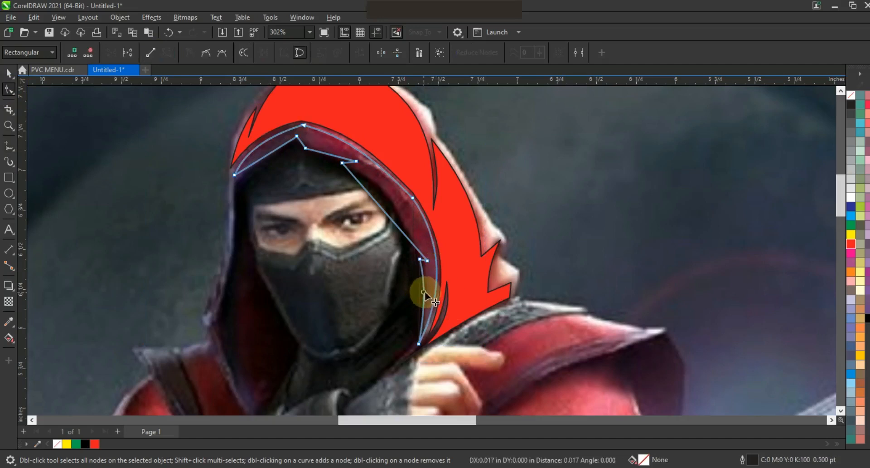
{"action": "left_click_drag", "start_coordinate": [382, 209], "coordinate": [393, 198]}
{"action": "left_click_drag", "start_coordinate": [329, 155], "coordinate": [329, 151]}
{"action": "left_click_drag", "start_coordinate": [266, 155], "coordinate": [265, 152]}
Fill the inner rim shape with red and mix in black to get a dark red.
{"action": "left_click", "coordinate": [9, 73]}
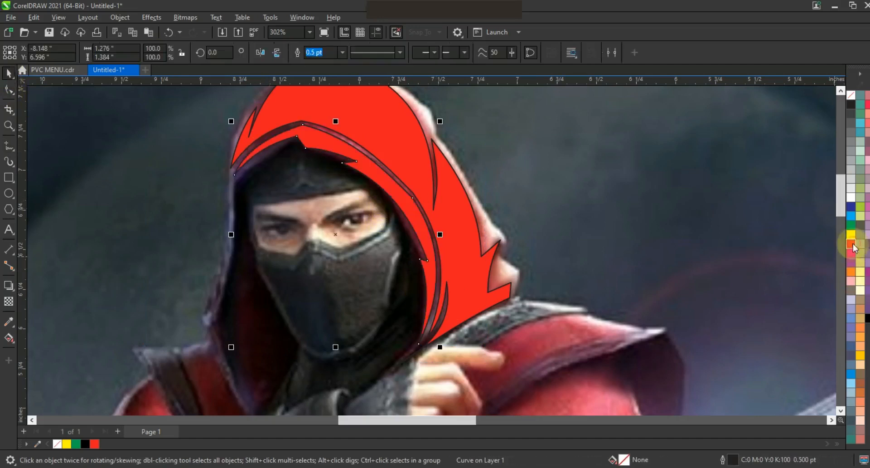
{"action": "left_click", "coordinate": [868, 319], "text": "ctrl"}
{"action": "left_click", "coordinate": [868, 320], "text": "ctrl"}
{"action": "left_click", "coordinate": [868, 319], "text": "ctrl"}
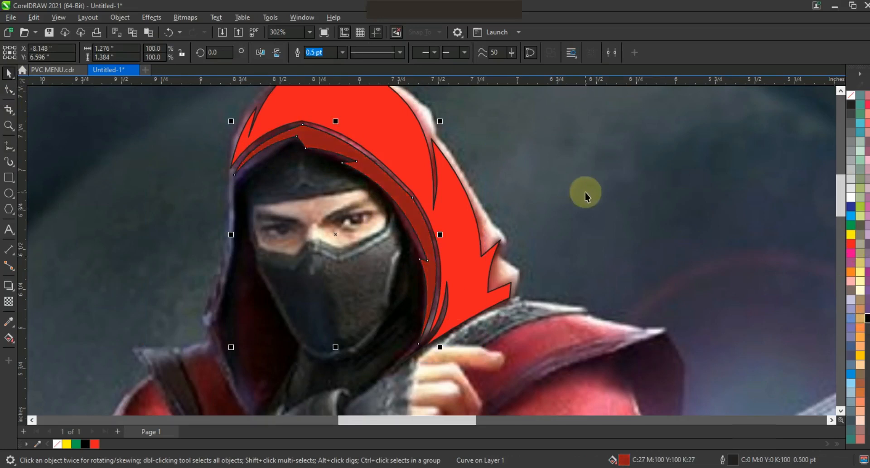
Move the hood and inner rim shapes together onto the silhouette's head and remove their outlines.
{"action": "scroll", "coordinate": [587, 196], "scroll_direction": "down", "scroll_amount": 2}
{"action": "left_click", "coordinate": [728, 142]}
{"action": "left_click_drag", "start_coordinate": [728, 142], "coordinate": [454, 269]}
{"action": "left_click_drag", "start_coordinate": [515, 181], "coordinate": [164, 184]}
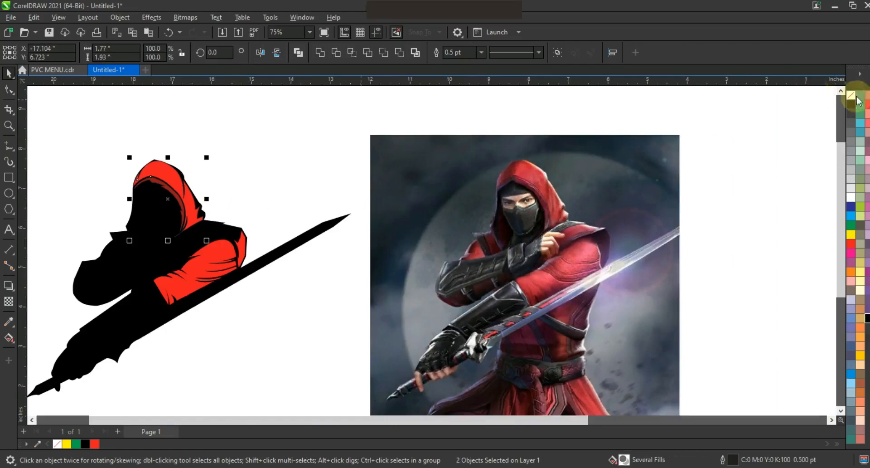
{"action": "right_click", "coordinate": [855, 97]}
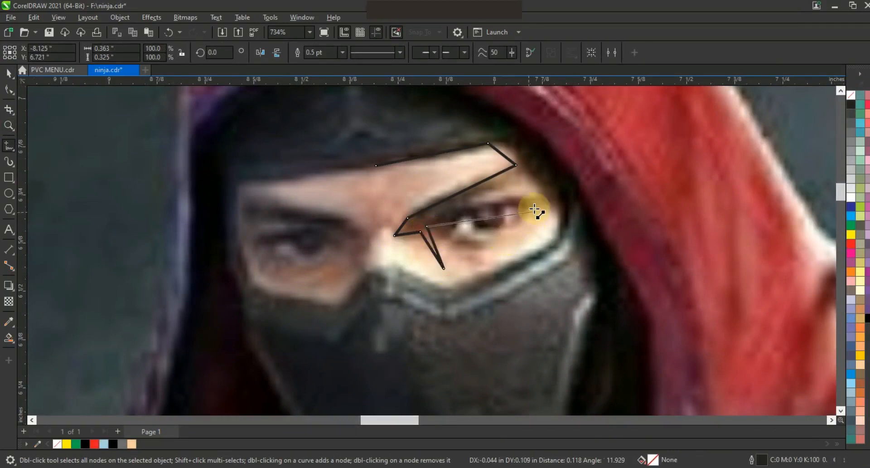
Finish tracing the skin shape around the right eye, over the cheek, mask edge, nose and forehead, and close it.
{"action": "left_click", "coordinate": [534, 202]}
{"action": "left_click", "coordinate": [526, 169]}
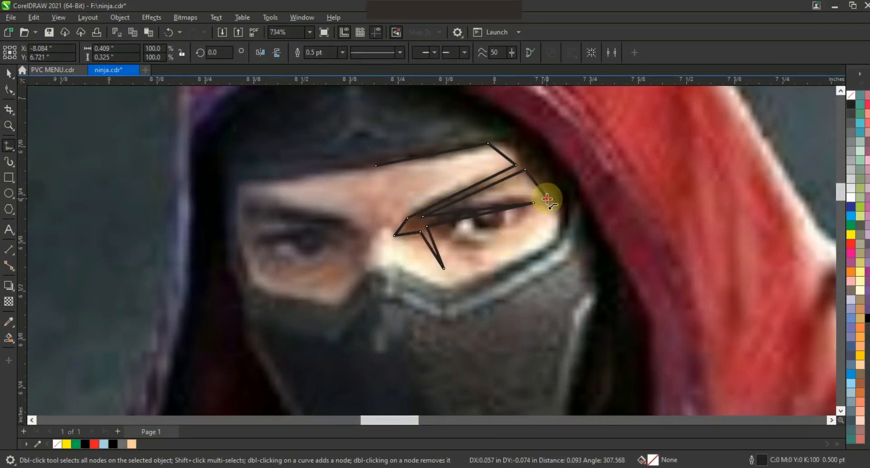
{"action": "left_click", "coordinate": [426, 275]}
{"action": "left_click", "coordinate": [366, 274]}
{"action": "left_click", "coordinate": [385, 224]}
{"action": "left_click", "coordinate": [315, 175]}
{"action": "left_click", "coordinate": [377, 165]}
Convert the skin shape's segments to curves and bend the cheek, mask-side and eyebrow edges to the picture.
{"action": "left_click", "coordinate": [9, 89]}
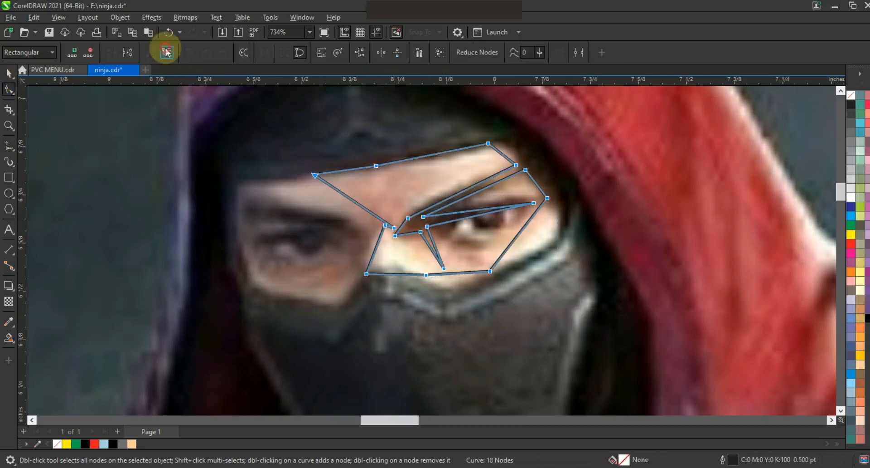
{"action": "left_click_drag", "start_coordinate": [522, 236], "coordinate": [547, 237]}
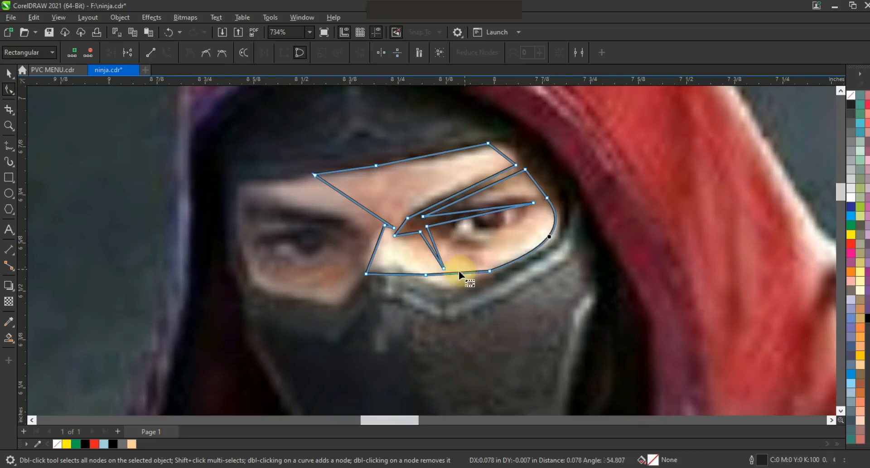
{"action": "left_click_drag", "start_coordinate": [456, 272], "coordinate": [451, 282]}
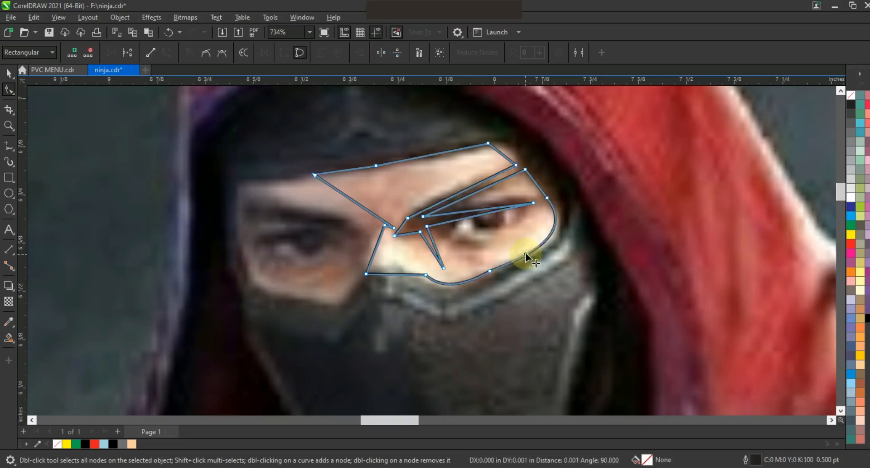
{"action": "left_click_drag", "start_coordinate": [538, 184], "coordinate": [543, 183]}
{"action": "left_click_drag", "start_coordinate": [488, 211], "coordinate": [518, 166]}
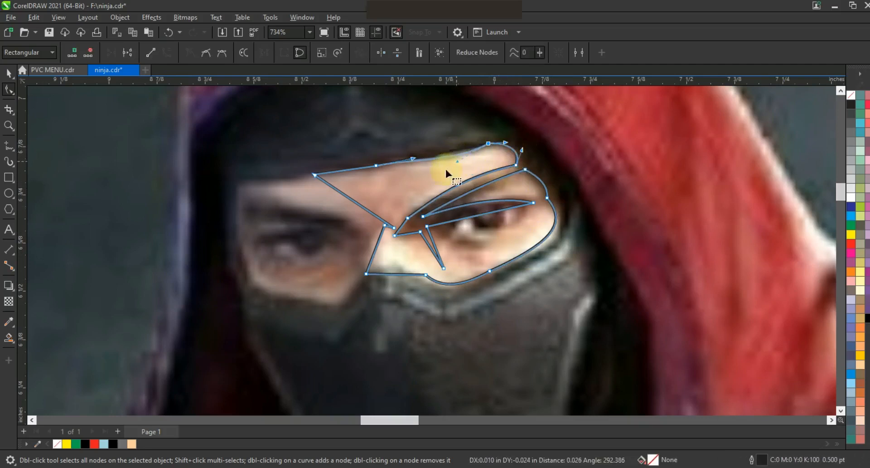
Bend the skin shape's nose edges and eye opening to the picture, and fill it with peach (M 20, Y 40).
{"action": "left_click_drag", "start_coordinate": [375, 216], "coordinate": [373, 199]}
{"action": "left_click_drag", "start_coordinate": [377, 247], "coordinate": [372, 239]}
{"action": "mouse_move", "coordinate": [392, 275]}
{"action": "left_mouse_down"}
{"action": "mouse_move", "coordinate": [388, 265]}
{"action": "mouse_move", "coordinate": [433, 245]}
{"action": "left_mouse_up"}
{"action": "left_click_drag", "start_coordinate": [463, 218], "coordinate": [471, 248]}
{"action": "left_click", "coordinate": [511, 240]}
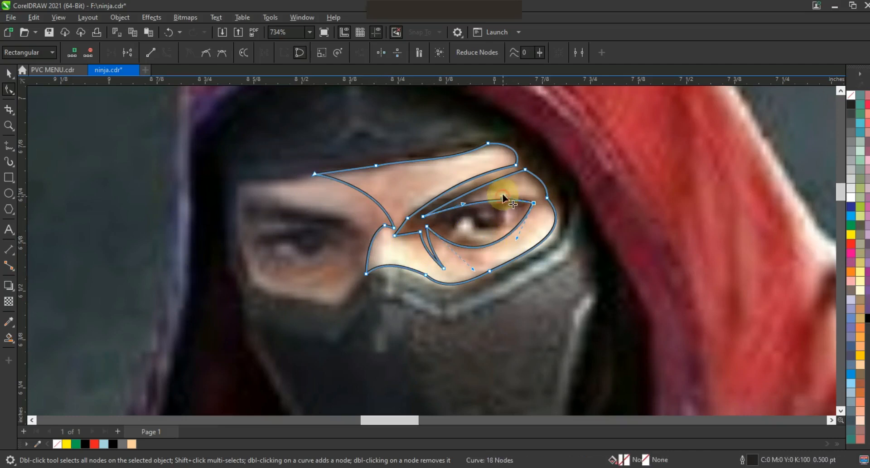
{"action": "left_click_drag", "start_coordinate": [465, 194], "coordinate": [461, 192]}
{"action": "left_click_drag", "start_coordinate": [423, 216], "coordinate": [418, 208]}
{"action": "left_click", "coordinate": [860, 364]}
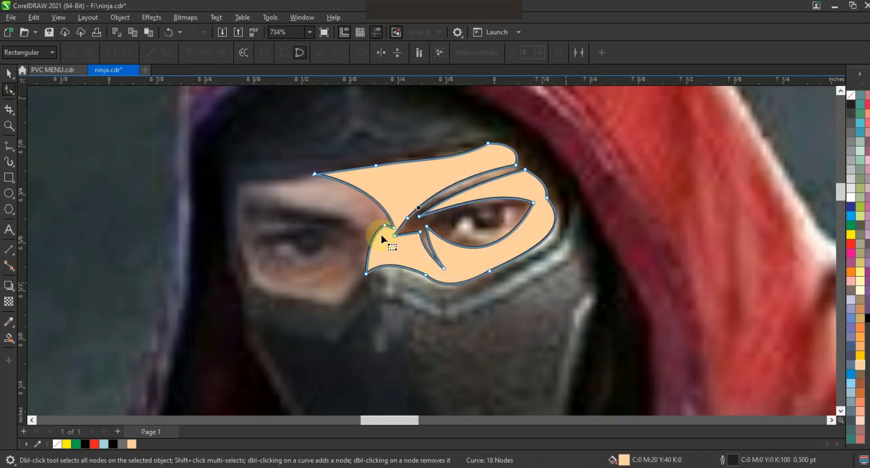
Trace a closed shape over the skin around the left eye, overlapping the peach shape at the nose.
{"action": "key", "text": "F5"}
{"action": "left_click", "coordinate": [341, 175]}
{"action": "left_click", "coordinate": [242, 185]}
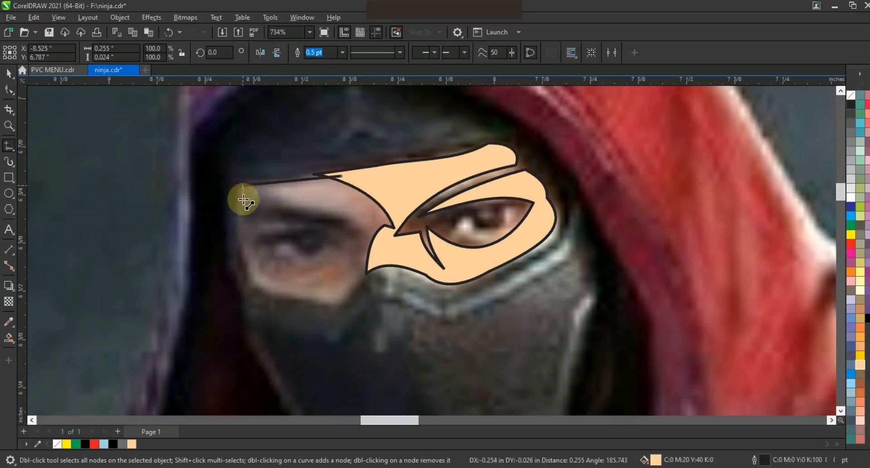
{"action": "left_click", "coordinate": [238, 229]}
{"action": "left_click", "coordinate": [264, 288]}
{"action": "left_click", "coordinate": [370, 271]}
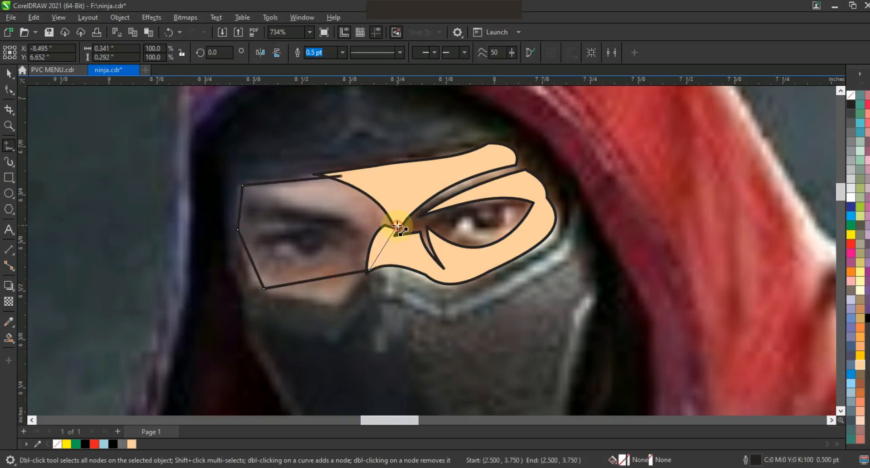
{"action": "left_click", "coordinate": [397, 224]}
{"action": "left_click", "coordinate": [398, 196]}
{"action": "left_click", "coordinate": [341, 176]}
Convert the left-eye skin shape's segments to curves and bend them to the headband, temple and mask edges.
{"action": "left_click", "coordinate": [9, 89]}
{"action": "left_click_drag", "start_coordinate": [455, 314], "coordinate": [456, 314]}
{"action": "left_click", "coordinate": [167, 53]}
{"action": "left_click_drag", "start_coordinate": [284, 181], "coordinate": [281, 177]}
{"action": "left_click_drag", "start_coordinate": [240, 205], "coordinate": [238, 204]}
{"action": "left_click_drag", "start_coordinate": [249, 258], "coordinate": [246, 261]}
{"action": "left_click_drag", "start_coordinate": [356, 316], "coordinate": [381, 326]}
{"action": "left_click_drag", "start_coordinate": [333, 274], "coordinate": [343, 281]}
{"action": "left_click_drag", "start_coordinate": [381, 326], "coordinate": [382, 326]}
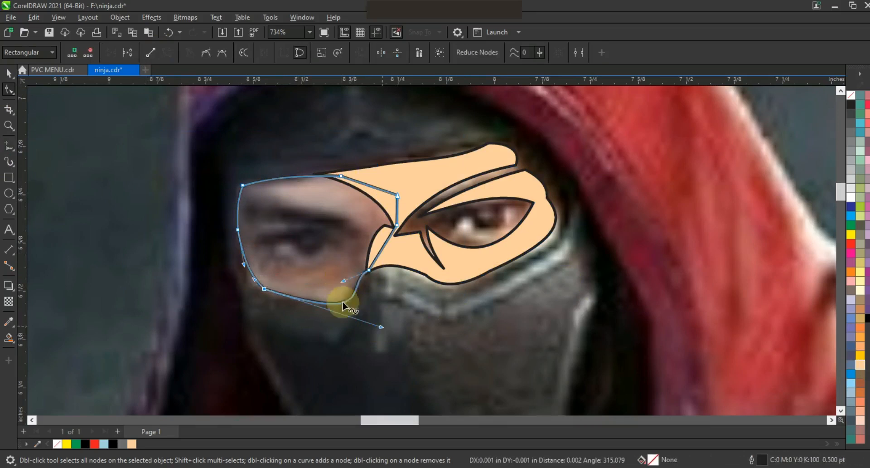
Weld the two skin shapes into one face shape and remove its fill.
{"action": "left_click", "coordinate": [7, 74]}
{"action": "left_click", "coordinate": [429, 174], "text": "shift"}
{"action": "left_click", "coordinate": [317, 53]}
{"action": "left_click", "coordinate": [9, 88]}
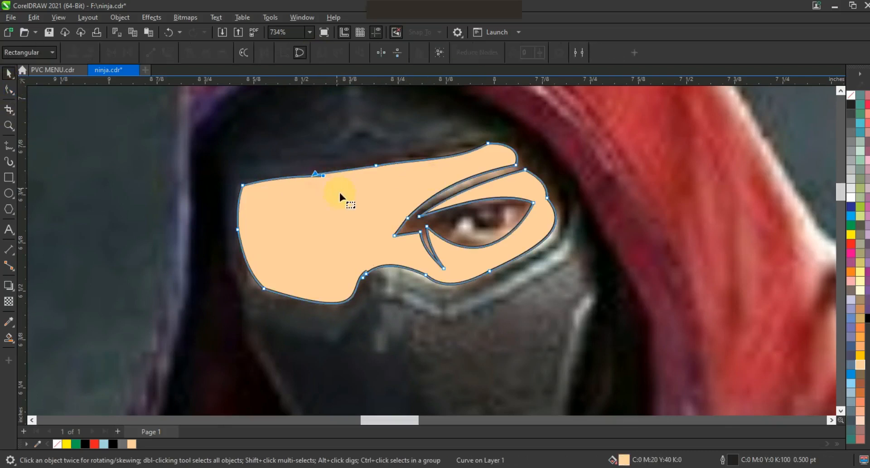
{"action": "left_click", "coordinate": [8, 73]}
{"action": "left_click", "coordinate": [851, 94]}
Trace a closed shape around the left eyebrow, the eye and the shadow beside the nose.
{"action": "left_click", "coordinate": [8, 145]}
{"action": "left_click", "coordinate": [249, 202]}
{"action": "double_click", "coordinate": [248, 220]}
{"action": "double_click", "coordinate": [340, 230]}
{"action": "double_click", "coordinate": [254, 237]}
{"action": "double_click", "coordinate": [291, 241]}
{"action": "double_click", "coordinate": [318, 242]}
{"action": "double_click", "coordinate": [342, 254]}
{"action": "double_click", "coordinate": [326, 235]}
{"action": "double_click", "coordinate": [355, 272]}
{"action": "left_click", "coordinate": [249, 203]}
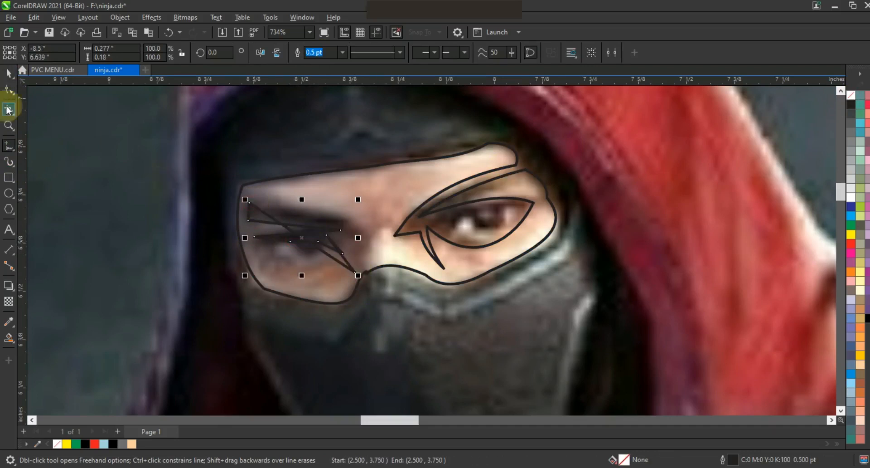
Convert the left eyebrow and eye shape's segments to curves and bend them to the brow, eyelid and nose shadow.
{"action": "left_click", "coordinate": [9, 89]}
{"action": "left_click_drag", "start_coordinate": [111, 128], "coordinate": [398, 305]}
{"action": "left_click_drag", "start_coordinate": [351, 230], "coordinate": [362, 229]}
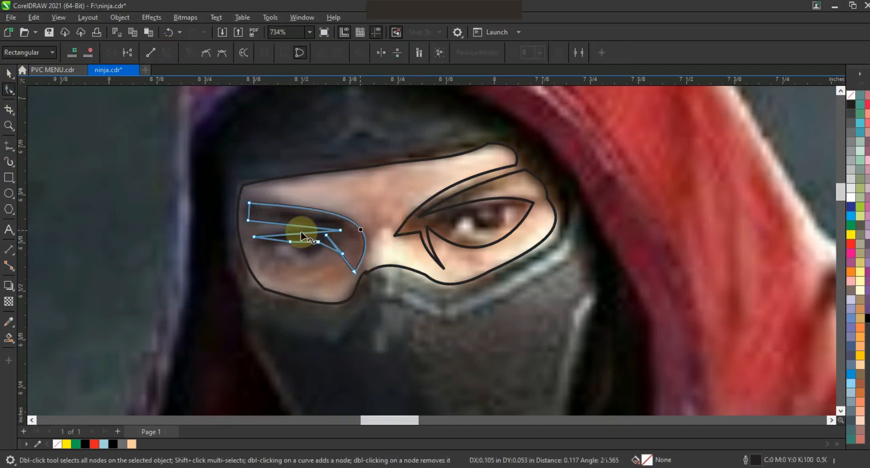
{"action": "left_click_drag", "start_coordinate": [299, 226], "coordinate": [245, 212]}
{"action": "left_click", "coordinate": [342, 255]}
{"action": "left_click_drag", "start_coordinate": [345, 257], "coordinate": [352, 252]}
{"action": "left_click", "coordinate": [307, 246]}
{"action": "left_click_drag", "start_coordinate": [279, 240], "coordinate": [296, 228]}
Combine the left eyebrow and eye shape with the face shape.
{"action": "left_click", "coordinate": [9, 73]}
{"action": "left_click", "coordinate": [298, 177], "text": "shift"}
{"action": "left_click", "coordinate": [298, 52]}
Draw freehand closed shapes for the whites of both eyes.
{"action": "left_click", "coordinate": [8, 145]}
{"action": "left_click_drag", "start_coordinate": [477, 231], "coordinate": [516, 206]}
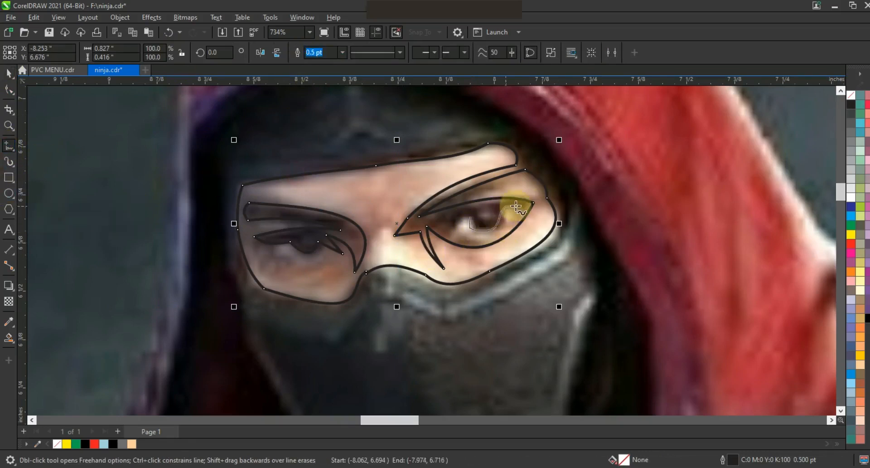
{"action": "left_click_drag", "start_coordinate": [466, 216], "coordinate": [464, 222]}
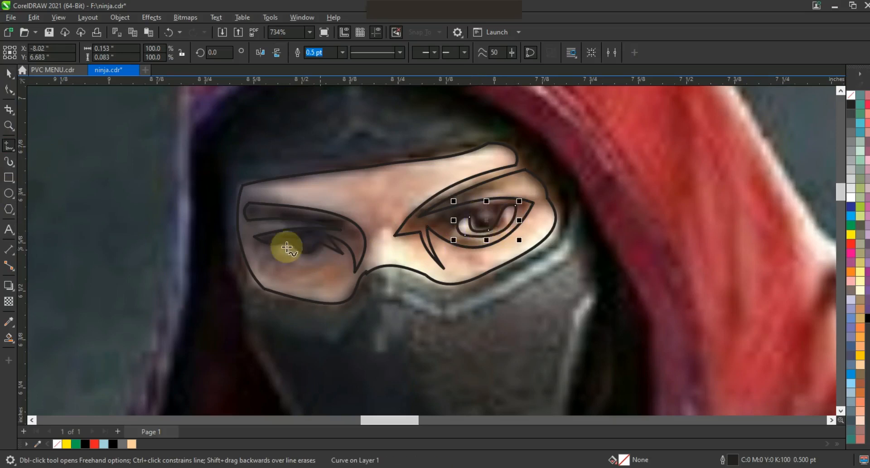
{"action": "left_click_drag", "start_coordinate": [290, 245], "coordinate": [288, 246]}
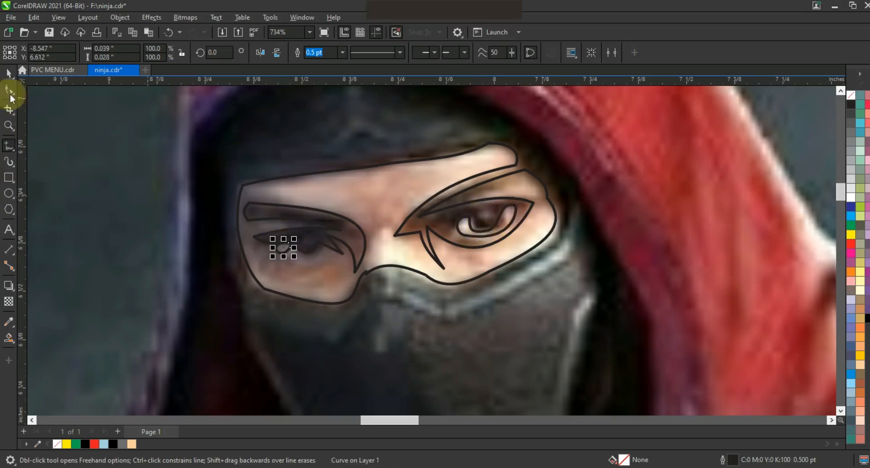
Fill the eye whites with a near-white colour and the face shape with peach (M 20, Y 40).
{"action": "left_click", "coordinate": [480, 233], "text": "shift"}
{"action": "left_click", "coordinate": [851, 203]}
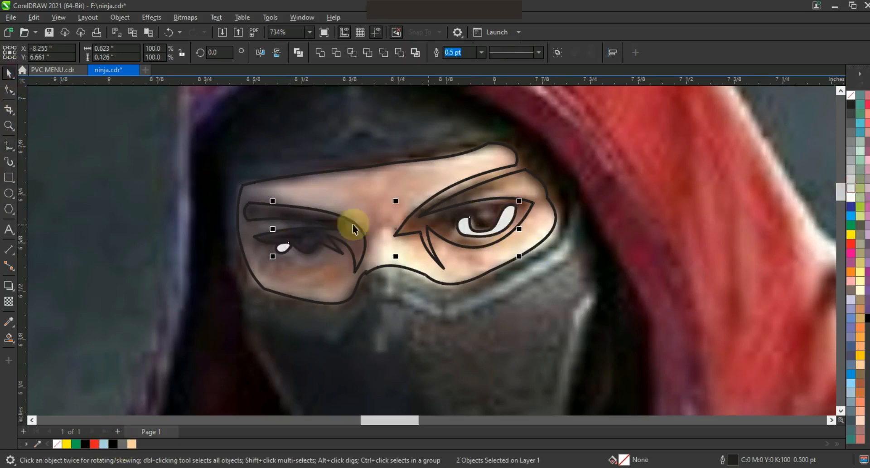
{"action": "left_click", "coordinate": [434, 232]}
{"action": "left_click", "coordinate": [863, 364]}
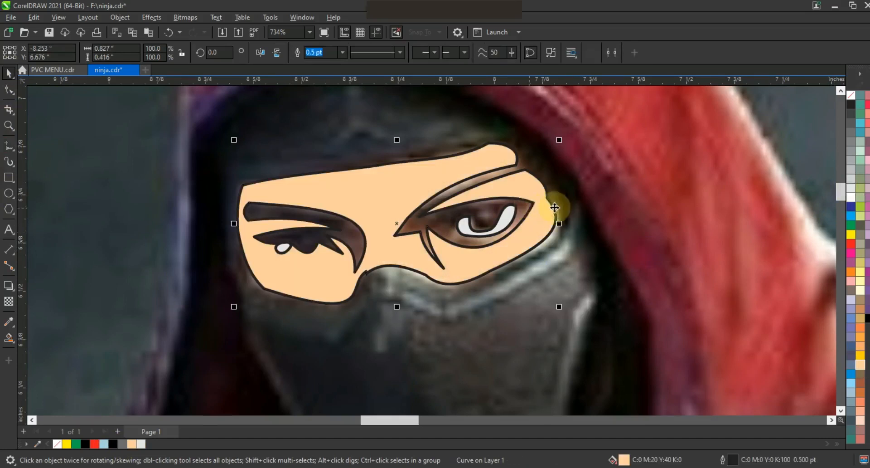
Remove the outlines from the face and eye shapes, move them onto the silhouette's head, and nudge them into the hood opening.
{"action": "scroll", "coordinate": [580, 204], "scroll_direction": "down", "scroll_amount": 5}
{"action": "right_click", "coordinate": [851, 103]}
{"action": "left_click_drag", "start_coordinate": [535, 194], "coordinate": [116, 202]}
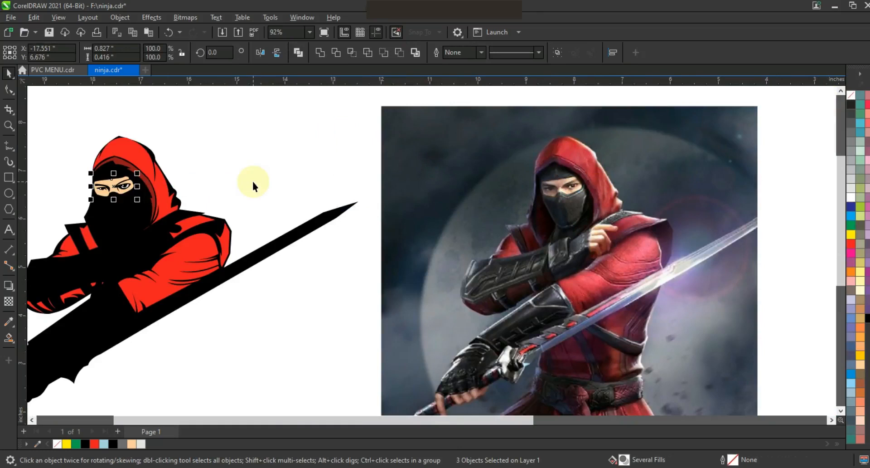
{"action": "key", "text": "ctrl+Right"}
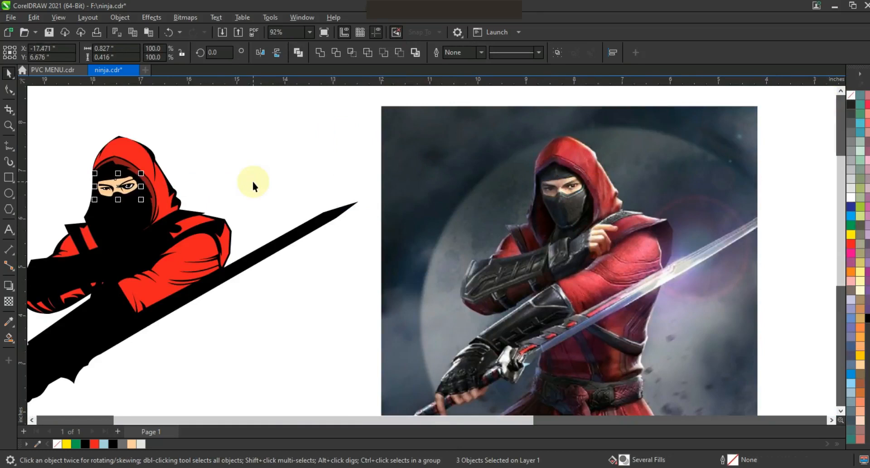
{"action": "left_click", "coordinate": [252, 179]}
Trace the inner edge of the face mask's border on the reference picture with straight freehand segments.
{"action": "scroll", "coordinate": [286, 166], "scroll_direction": "down", "scroll_amount": 2}
{"action": "left_click", "coordinate": [8, 126]}
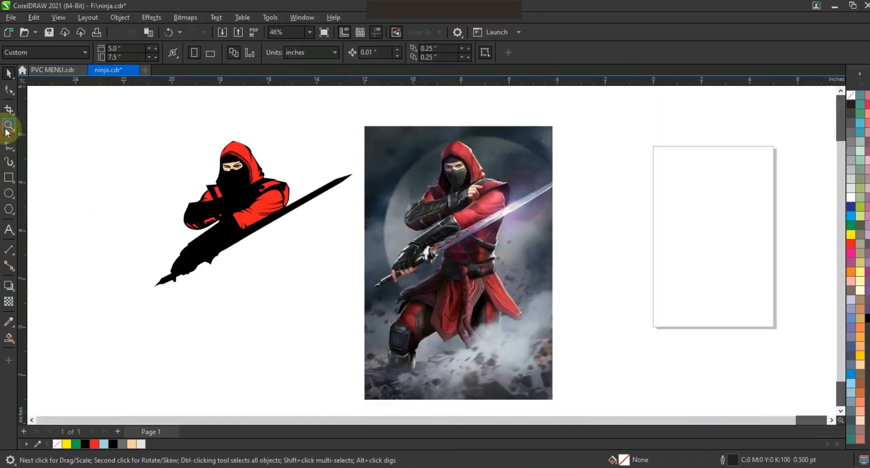
{"action": "left_click", "coordinate": [345, 151]}
{"action": "left_click", "coordinate": [369, 232]}
{"action": "left_click", "coordinate": [9, 145]}
{"action": "left_click", "coordinate": [492, 213]}
{"action": "left_click", "coordinate": [482, 227]}
{"action": "left_click", "coordinate": [470, 295]}
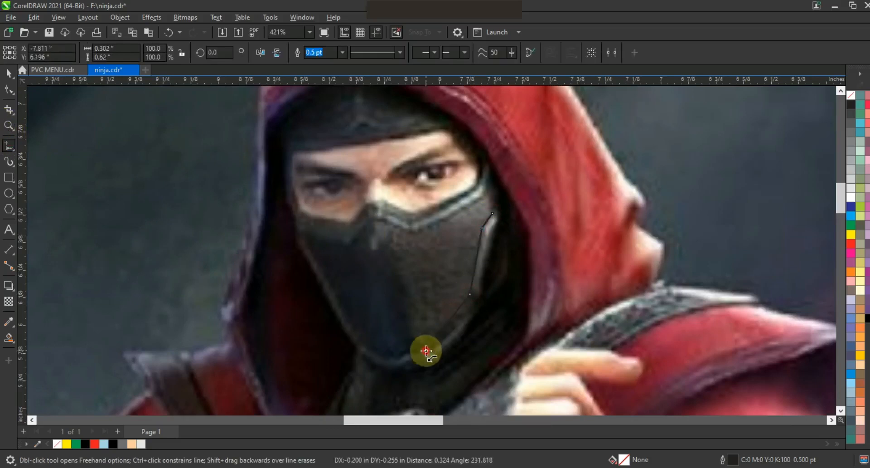
{"action": "left_click", "coordinate": [397, 359]}
{"action": "left_click", "coordinate": [367, 349]}
{"action": "left_click", "coordinate": [307, 239]}
{"action": "left_click", "coordinate": [347, 249]}
{"action": "left_click", "coordinate": [370, 219]}
{"action": "left_click", "coordinate": [384, 220]}
{"action": "left_click", "coordinate": [408, 233]}
{"action": "left_click", "coordinate": [484, 197]}
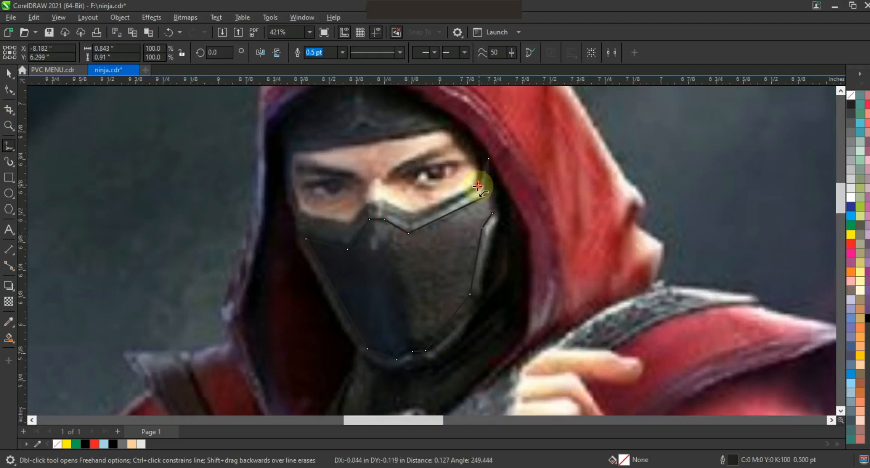
Trace the mask border's outer edge and side strap, closing a shape about 0.97 by 0.95 inches.
{"action": "left_click", "coordinate": [367, 203]}
{"action": "left_click", "coordinate": [353, 221]}
{"action": "left_click", "coordinate": [304, 215]}
{"action": "left_click", "coordinate": [296, 214]}
{"action": "left_click", "coordinate": [295, 238]}
{"action": "left_click", "coordinate": [356, 349]}
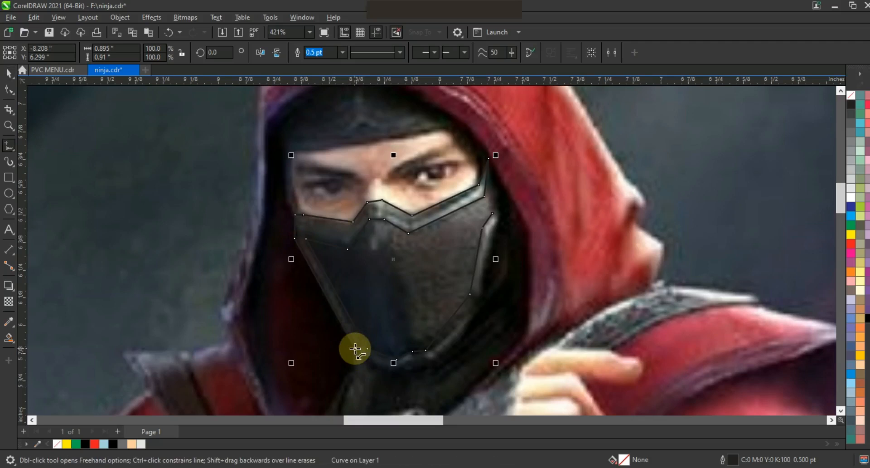
{"action": "left_click", "coordinate": [433, 360]}
{"action": "left_click", "coordinate": [480, 312]}
{"action": "double_click", "coordinate": [509, 272]}
{"action": "double_click", "coordinate": [504, 229]}
{"action": "double_click", "coordinate": [502, 266]}
{"action": "double_click", "coordinate": [485, 291]}
{"action": "double_click", "coordinate": [495, 229]}
{"action": "double_click", "coordinate": [502, 216]}
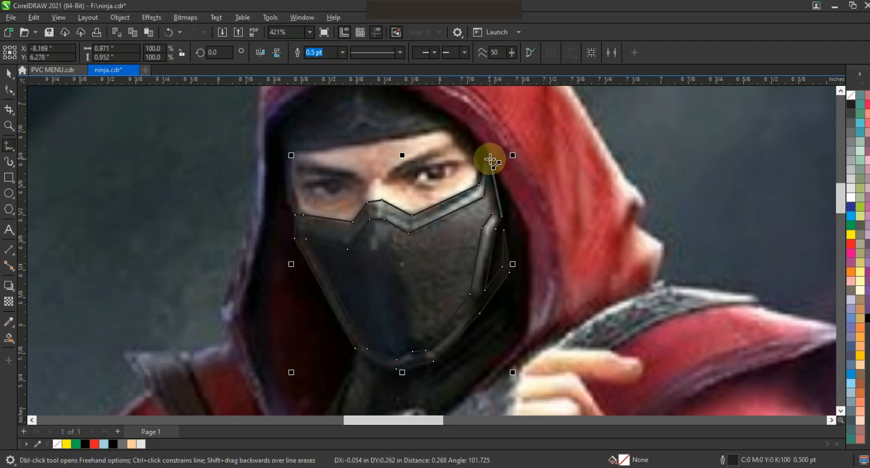
{"action": "left_click", "coordinate": [491, 159]}
Bend the mask border's straight segments to follow the mask and fill the shape with 90% black.
{"action": "key", "text": "F10"}
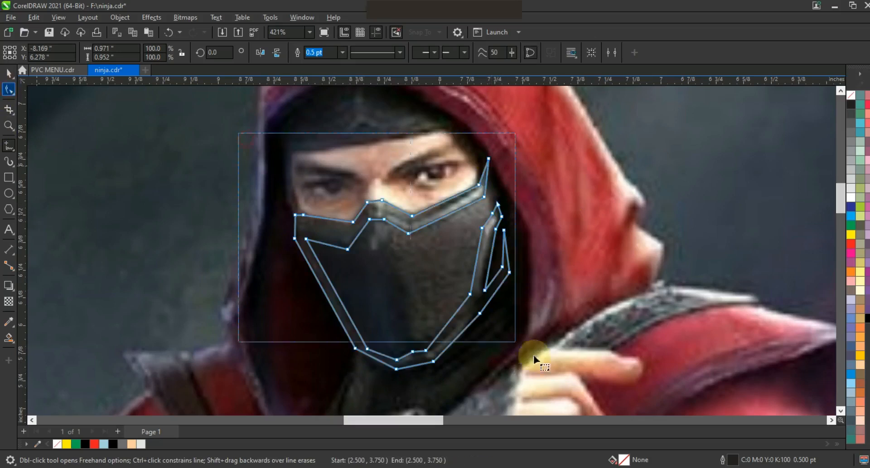
{"action": "left_click", "coordinate": [448, 200]}
{"action": "left_click", "coordinate": [488, 264]}
{"action": "left_click", "coordinate": [458, 320]}
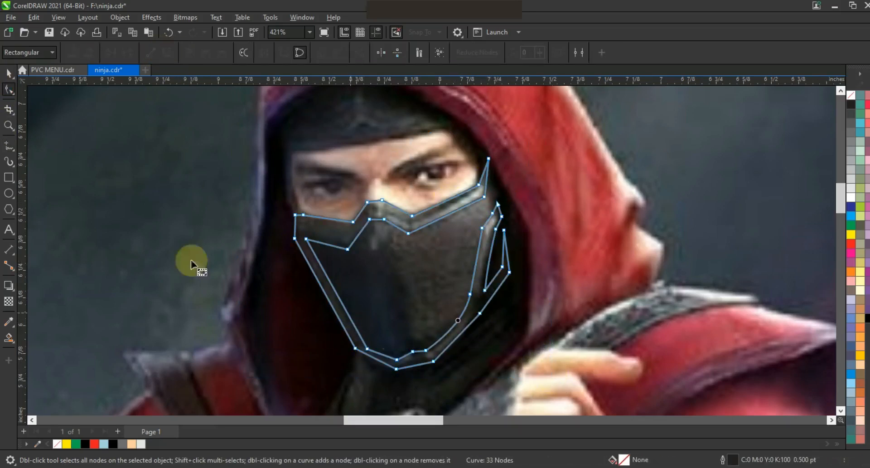
{"action": "left_click", "coordinate": [8, 73]}
{"action": "left_click", "coordinate": [851, 114]}
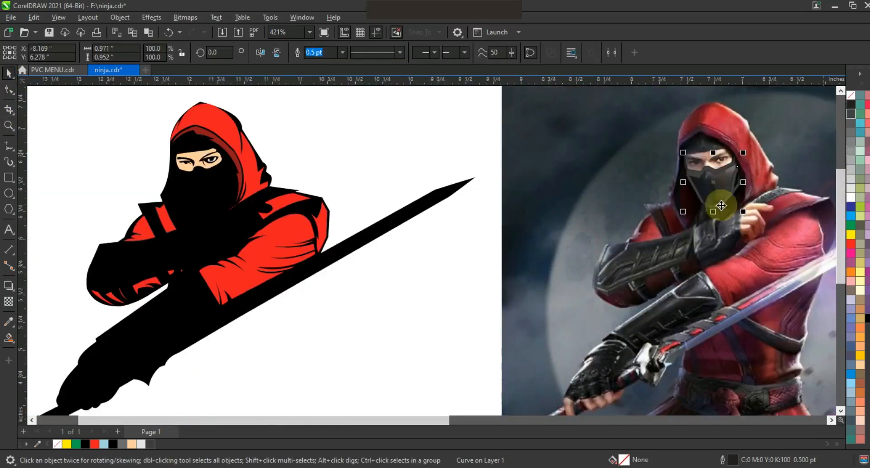
Try the mask border on the silhouette's face and undo the move.
{"action": "scroll", "coordinate": [815, 154], "scroll_direction": "down", "scroll_amount": 3}
{"action": "left_click_drag", "start_coordinate": [720, 195], "coordinate": [205, 197]}
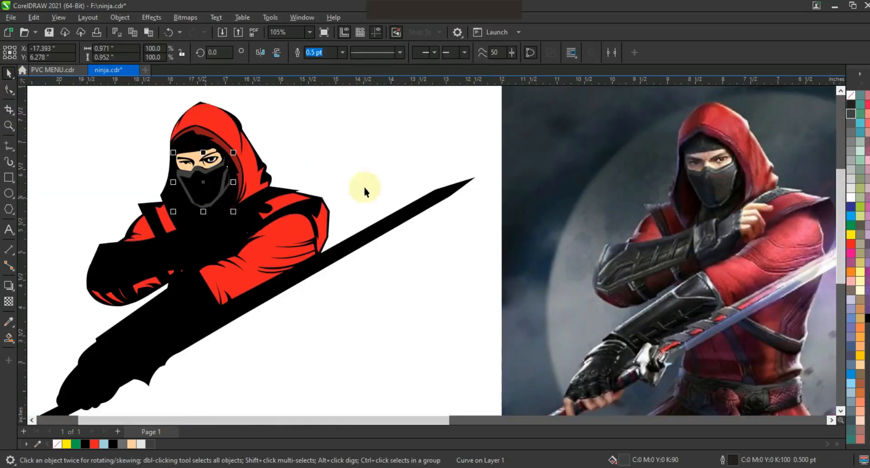
{"action": "left_click", "coordinate": [385, 152]}
{"action": "scroll", "coordinate": [415, 136], "scroll_direction": "down", "scroll_amount": 2}
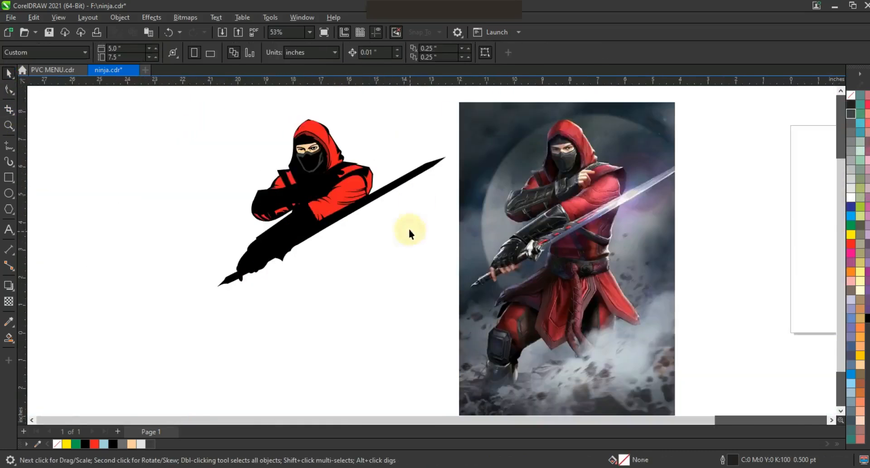
{"action": "left_click", "coordinate": [9, 125]}
{"action": "left_click_drag", "start_coordinate": [511, 116], "coordinate": [637, 207]}
{"action": "left_click_drag", "start_coordinate": [268, 144], "coordinate": [587, 326]}
{"action": "key", "text": "ctrl+z"}
Draw a closed shape about 0.54 by 0.68 inches with a zigzag inner edge over the mask's lighter side.
{"action": "left_click", "coordinate": [9, 145]}
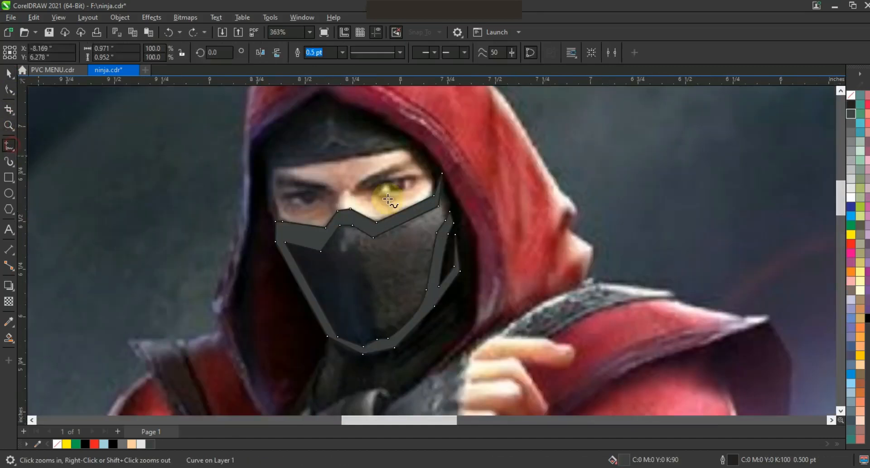
{"action": "left_click", "coordinate": [345, 221]}
{"action": "double_click", "coordinate": [340, 252]}
{"action": "double_click", "coordinate": [357, 235]}
{"action": "double_click", "coordinate": [372, 261]}
{"action": "double_click", "coordinate": [358, 256]}
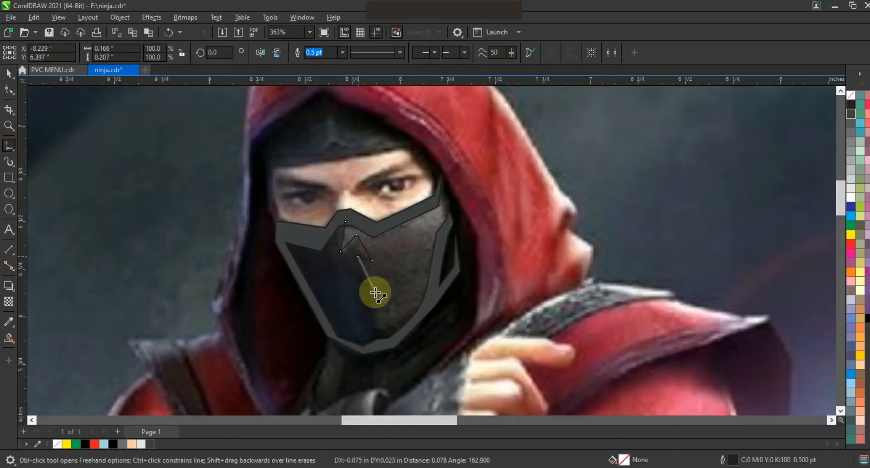
{"action": "double_click", "coordinate": [374, 334]}
{"action": "double_click", "coordinate": [414, 308]}
{"action": "double_click", "coordinate": [443, 219]}
{"action": "double_click", "coordinate": [443, 204]}
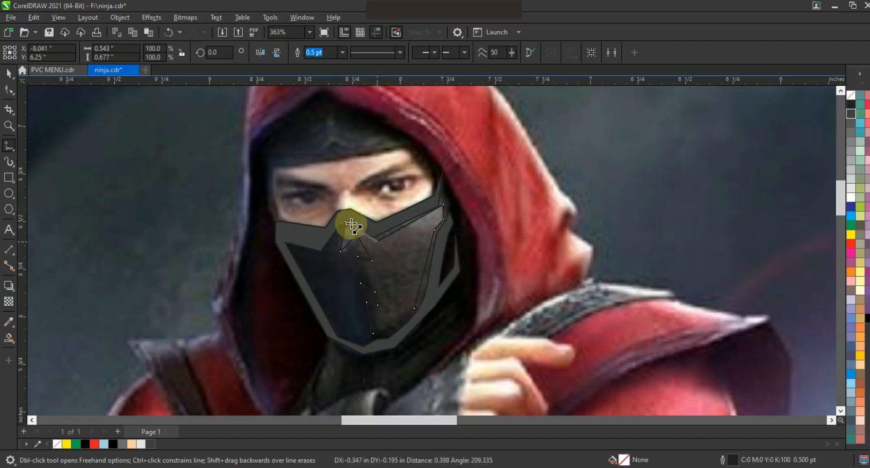
{"action": "left_click", "coordinate": [345, 223]}
Bend the mask panel's edges into curves and fill the shape with 80% black.
{"action": "left_click", "coordinate": [9, 89]}
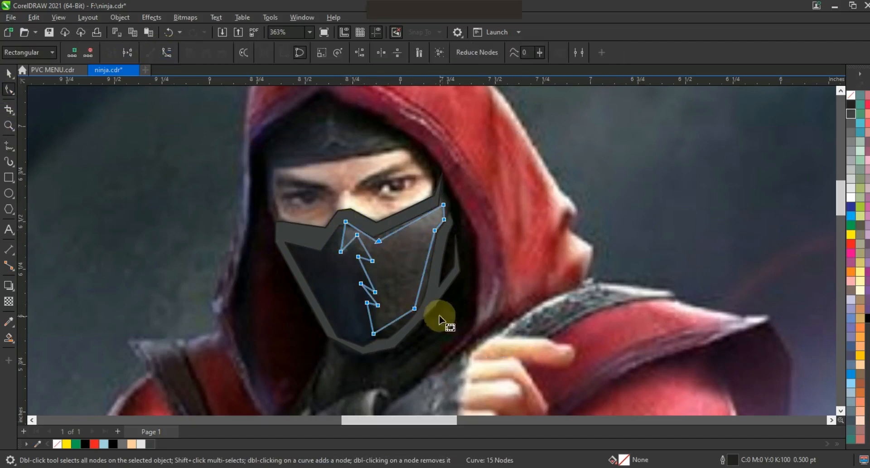
{"action": "left_click_drag", "start_coordinate": [420, 293], "coordinate": [421, 294]}
{"action": "left_click_drag", "start_coordinate": [393, 322], "coordinate": [395, 325]}
{"action": "left_click_drag", "start_coordinate": [367, 276], "coordinate": [366, 295]}
{"action": "left_click_drag", "start_coordinate": [360, 248], "coordinate": [363, 248]}
{"action": "left_click", "coordinate": [344, 236]}
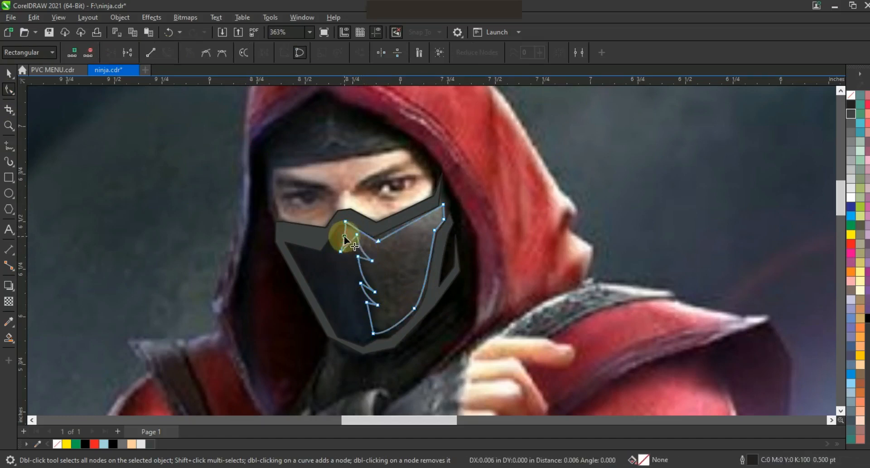
{"action": "left_click", "coordinate": [8, 73]}
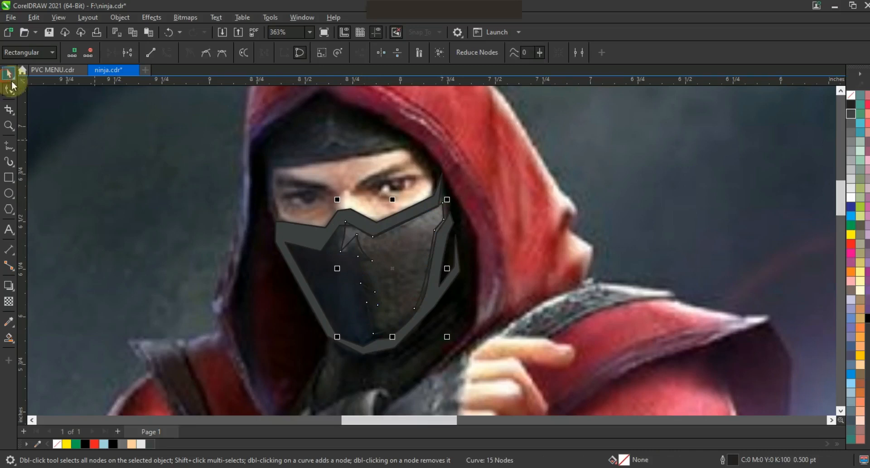
{"action": "left_click", "coordinate": [851, 114]}
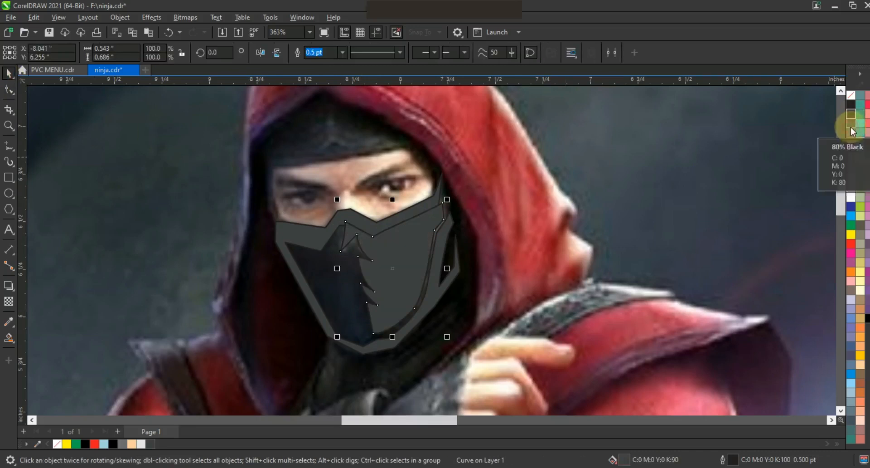
{"action": "left_click", "coordinate": [851, 122]}
Remove the outlines from both mask shapes and move them onto the silhouette's face.
{"action": "scroll", "coordinate": [713, 263], "scroll_direction": "down", "scroll_amount": 4}
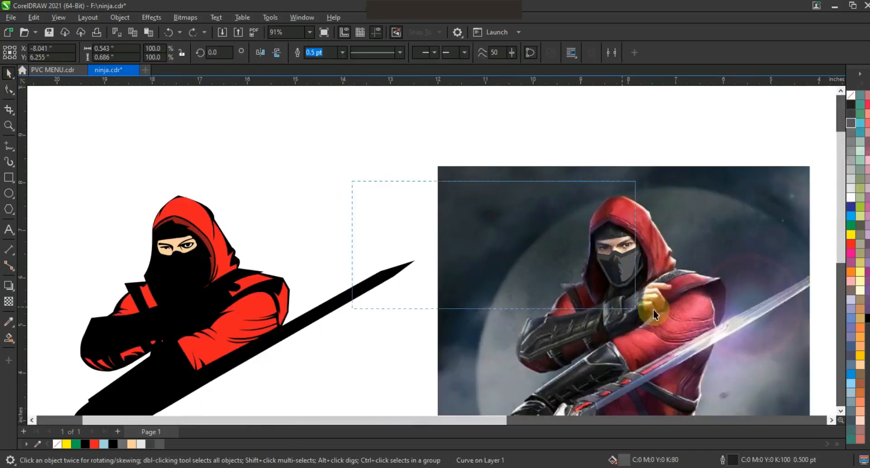
{"action": "left_click_drag", "start_coordinate": [654, 309], "coordinate": [655, 310]}
{"action": "right_click", "coordinate": [851, 95]}
{"action": "left_click_drag", "start_coordinate": [621, 265], "coordinate": [186, 280]}
{"action": "left_click", "coordinate": [397, 190]}
{"action": "scroll", "coordinate": [390, 254], "scroll_direction": "down", "scroll_amount": 2}
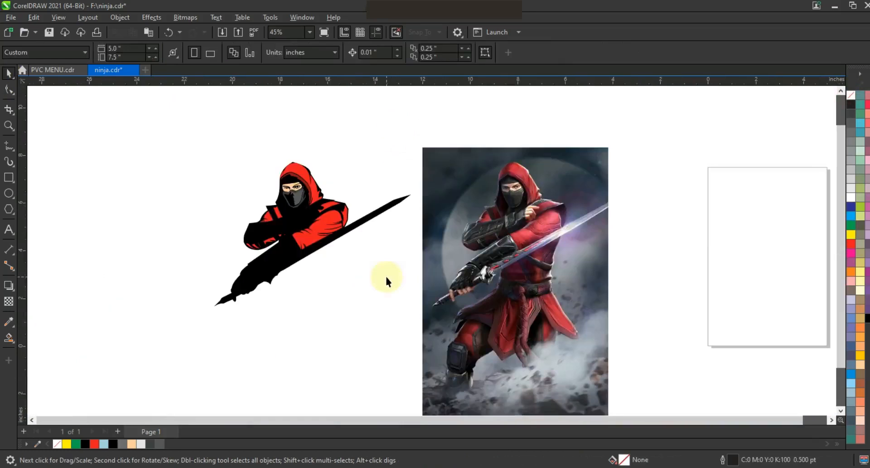
Draw freehand highlight shapes at the elbow end of the raised arm's forearm guard in the reference picture.
{"action": "left_click", "coordinate": [8, 125]}
{"action": "left_click_drag", "start_coordinate": [140, 126], "coordinate": [615, 324]}
{"action": "left_click_drag", "start_coordinate": [467, 165], "coordinate": [825, 325]}
{"action": "left_click_drag", "start_coordinate": [247, 146], "coordinate": [717, 302]}
{"action": "right_click", "coordinate": [503, 208]}
{"action": "left_click_drag", "start_coordinate": [195, 172], "coordinate": [662, 344]}
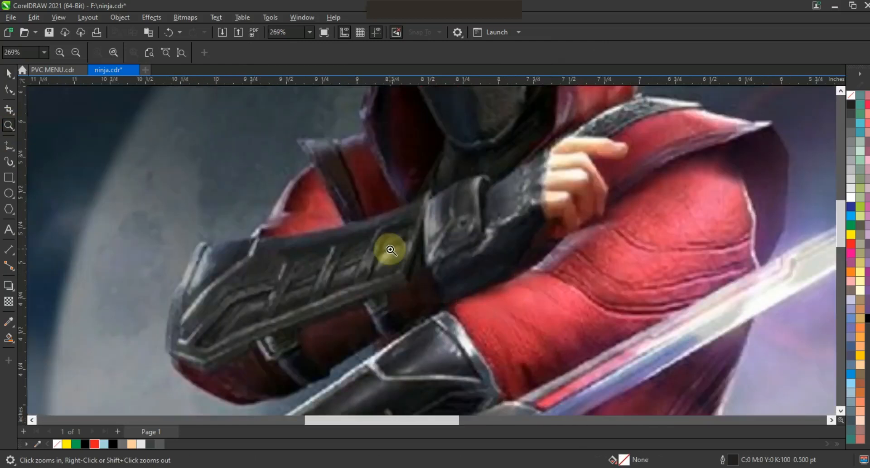
{"action": "left_click_drag", "start_coordinate": [120, 159], "coordinate": [573, 369]}
{"action": "key", "text": "F5"}
{"action": "left_click_drag", "start_coordinate": [213, 245], "coordinate": [192, 283]}
{"action": "left_click_drag", "start_coordinate": [202, 233], "coordinate": [212, 222]}
{"action": "mouse_move", "coordinate": [287, 208]}
{"action": "left_mouse_down"}
{"action": "mouse_move", "coordinate": [270, 244]}
{"action": "mouse_move", "coordinate": [168, 337]}
{"action": "mouse_move", "coordinate": [251, 249]}
{"action": "left_mouse_up"}
{"action": "left_click_drag", "start_coordinate": [279, 215], "coordinate": [287, 208]}
Draw freehand shapes for the slanted ridge highlights across the middle of the forearm guard.
{"action": "left_click_drag", "start_coordinate": [324, 269], "coordinate": [330, 244]}
{"action": "mouse_move", "coordinate": [405, 219]}
{"action": "left_mouse_down"}
{"action": "mouse_move", "coordinate": [387, 285]}
{"action": "mouse_move", "coordinate": [385, 246]}
{"action": "left_mouse_up"}
{"action": "left_click_drag", "start_coordinate": [406, 218], "coordinate": [405, 220]}
{"action": "mouse_move", "coordinate": [439, 246]}
{"action": "left_mouse_down"}
{"action": "mouse_move", "coordinate": [416, 278]}
{"action": "mouse_move", "coordinate": [408, 269]}
{"action": "mouse_move", "coordinate": [502, 223]}
{"action": "mouse_move", "coordinate": [475, 233]}
{"action": "left_mouse_up"}
{"action": "mouse_move", "coordinate": [505, 185]}
{"action": "left_mouse_down"}
{"action": "mouse_move", "coordinate": [467, 217]}
{"action": "mouse_move", "coordinate": [467, 253]}
{"action": "mouse_move", "coordinate": [504, 185]}
{"action": "left_mouse_up"}
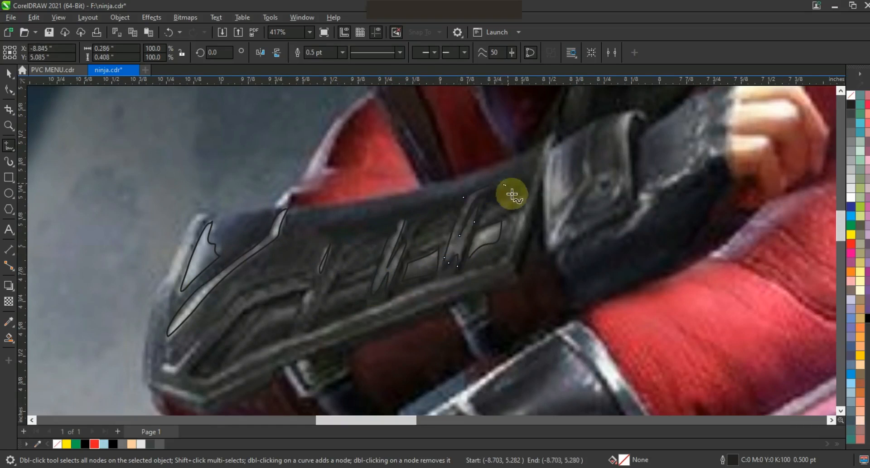
Draw freehand shapes for the forearm guard's curved panel rim, elbow edge, and long lower-edge highlight.
{"action": "mouse_move", "coordinate": [354, 276]}
{"action": "left_mouse_down"}
{"action": "mouse_move", "coordinate": [369, 283]}
{"action": "mouse_move", "coordinate": [324, 310]}
{"action": "mouse_move", "coordinate": [368, 278]}
{"action": "left_mouse_up"}
{"action": "mouse_move", "coordinate": [341, 253]}
{"action": "left_mouse_down"}
{"action": "mouse_move", "coordinate": [295, 325]}
{"action": "mouse_move", "coordinate": [240, 309]}
{"action": "mouse_move", "coordinate": [215, 375]}
{"action": "mouse_move", "coordinate": [291, 345]}
{"action": "mouse_move", "coordinate": [171, 368]}
{"action": "mouse_move", "coordinate": [295, 277]}
{"action": "mouse_move", "coordinate": [342, 255]}
{"action": "left_mouse_up"}
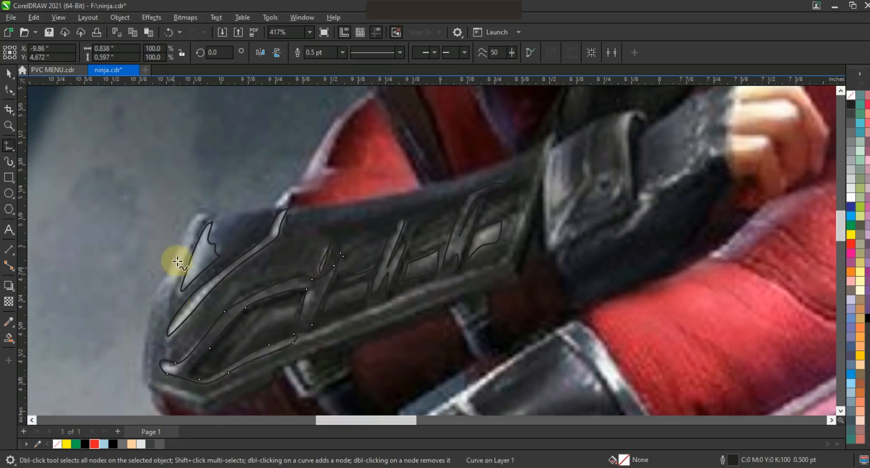
{"action": "left_click_drag", "start_coordinate": [192, 223], "coordinate": [203, 216]}
{"action": "mouse_move", "coordinate": [169, 371]}
{"action": "left_mouse_down"}
{"action": "mouse_move", "coordinate": [181, 390]}
{"action": "mouse_move", "coordinate": [224, 383]}
{"action": "mouse_move", "coordinate": [206, 398]}
{"action": "mouse_move", "coordinate": [159, 376]}
{"action": "left_mouse_up"}
{"action": "mouse_move", "coordinate": [498, 259]}
{"action": "left_mouse_down"}
{"action": "mouse_move", "coordinate": [311, 338]}
{"action": "mouse_move", "coordinate": [500, 268]}
{"action": "mouse_move", "coordinate": [504, 258]}
{"action": "left_mouse_up"}
{"action": "left_click", "coordinate": [9, 89]}
{"action": "left_click_drag", "start_coordinate": [456, 272], "coordinate": [467, 252]}
{"action": "key", "text": "ctrl+z"}
{"action": "left_click", "coordinate": [9, 74]}
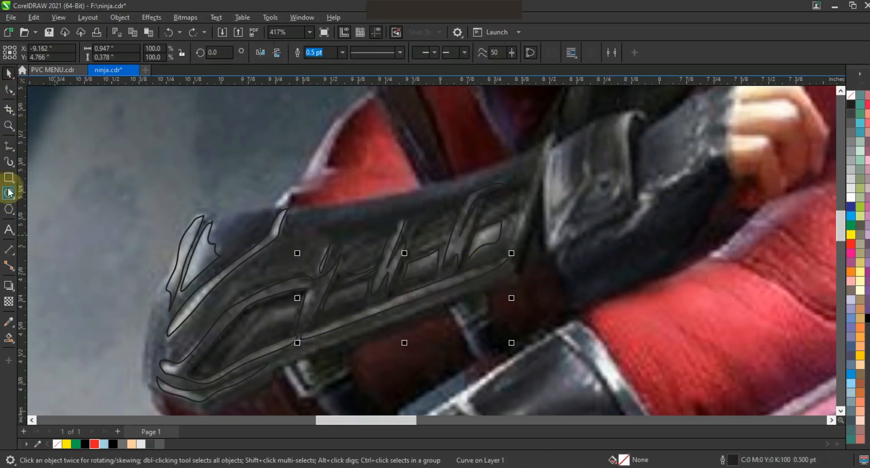
Draw freehand highlights inside the forearm guard's elbow panel and along its wrist-side edge.
{"action": "mouse_move", "coordinate": [295, 304]}
{"action": "left_mouse_down"}
{"action": "mouse_move", "coordinate": [240, 346]}
{"action": "mouse_move", "coordinate": [293, 303]}
{"action": "left_mouse_up"}
{"action": "mouse_move", "coordinate": [550, 140]}
{"action": "left_mouse_down"}
{"action": "mouse_move", "coordinate": [514, 233]}
{"action": "mouse_move", "coordinate": [550, 140]}
{"action": "left_mouse_up"}
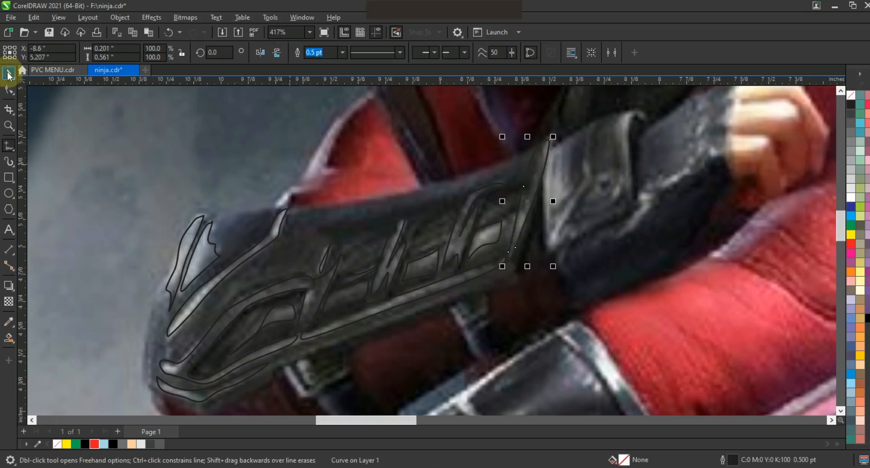
{"action": "left_click", "coordinate": [9, 73]}
Fill the forearm guard highlights with dark grey and no outline, and place them on the silhouette's raised forearm.
{"action": "scroll", "coordinate": [459, 226], "scroll_direction": "down", "scroll_amount": 5}
{"action": "left_click_drag", "start_coordinate": [388, 175], "coordinate": [650, 294]}
{"action": "left_click", "coordinate": [851, 179]}
{"action": "scroll", "coordinate": [733, 217], "scroll_direction": "down", "scroll_amount": 1}
{"action": "mouse_move", "coordinate": [661, 223]}
{"action": "left_mouse_down"}
{"action": "mouse_move", "coordinate": [403, 255]}
{"action": "mouse_move", "coordinate": [412, 256]}
{"action": "left_mouse_up"}
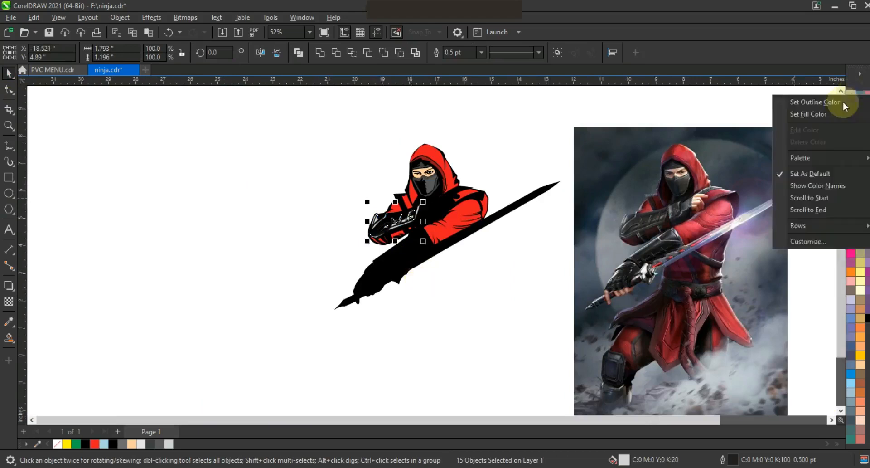
{"action": "left_click_drag", "start_coordinate": [291, 195], "coordinate": [423, 243]}
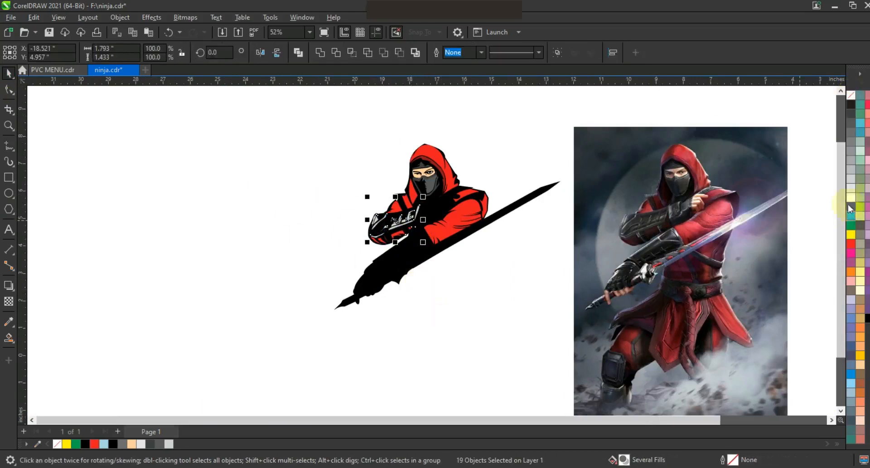
{"action": "left_click", "coordinate": [850, 130]}
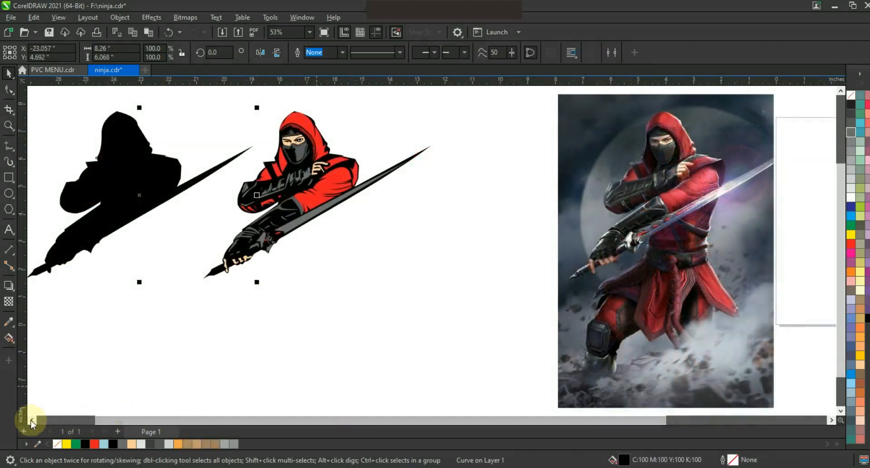
Apply a one-step outside contour with a 0.127-inch offset to the plain silhouette copy.
{"action": "left_click", "coordinate": [31, 419]}
{"action": "left_click_drag", "start_coordinate": [2, 284], "coordinate": [40, 297]}
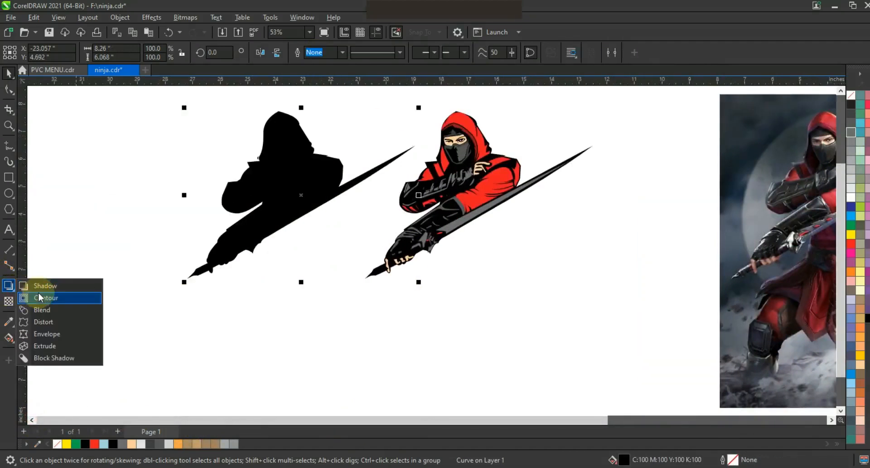
{"action": "left_click", "coordinate": [38, 295]}
{"action": "left_click_drag", "start_coordinate": [285, 120], "coordinate": [296, 108]}
Break the contour apart and delete the original silhouette copy from on top of it.
{"action": "left_click", "coordinate": [9, 72]}
{"action": "left_click", "coordinate": [119, 17]}
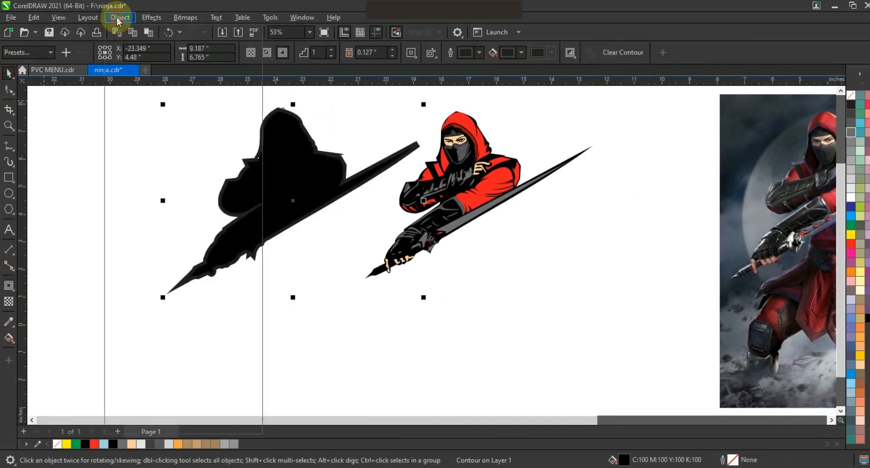
{"action": "left_click", "coordinate": [132, 270]}
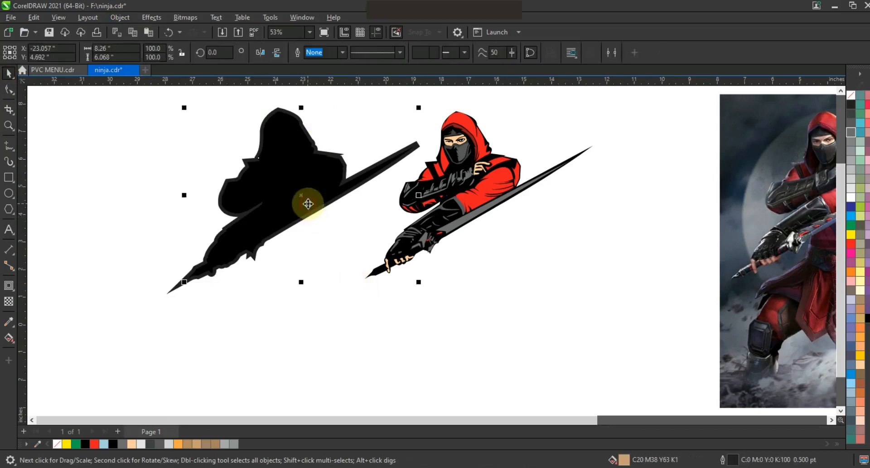
{"action": "key", "text": "Delete"}
Sharpen the contour shape's sword by deleting a blunt tip node, straightening the blade edge, and extending the tip.
{"action": "left_click", "coordinate": [283, 191]}
{"action": "left_click", "coordinate": [9, 90]}
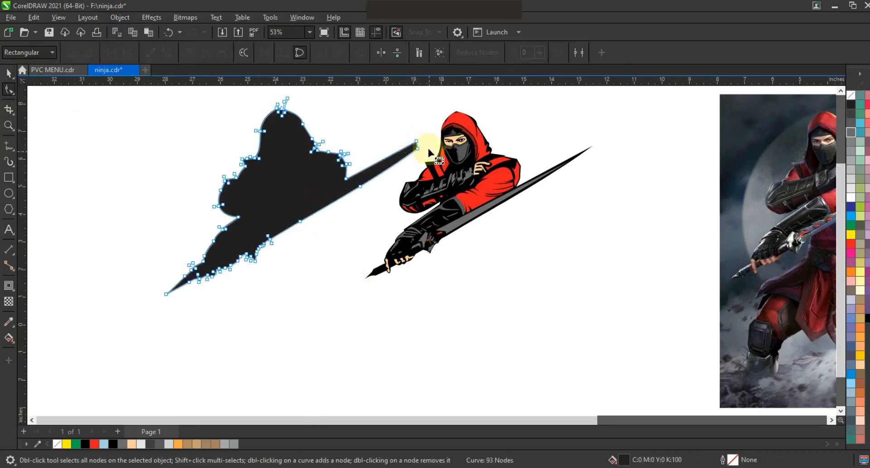
{"action": "double_click", "coordinate": [417, 141]}
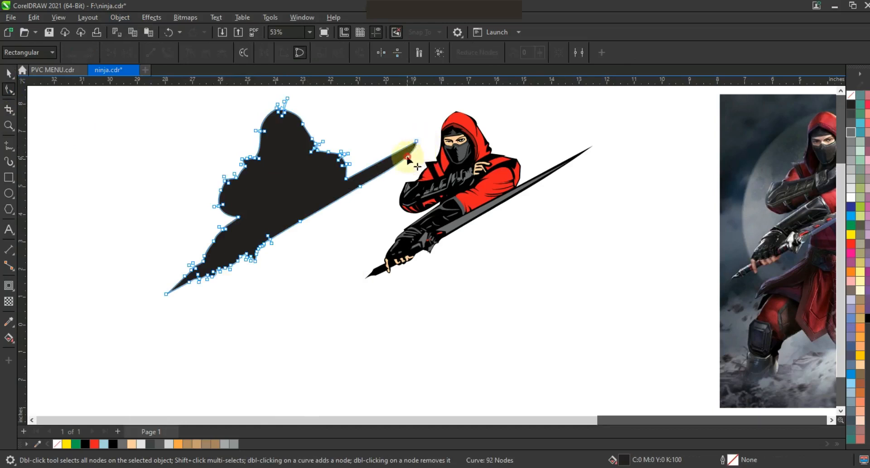
{"action": "left_click", "coordinate": [155, 56]}
{"action": "left_click", "coordinate": [418, 139]}
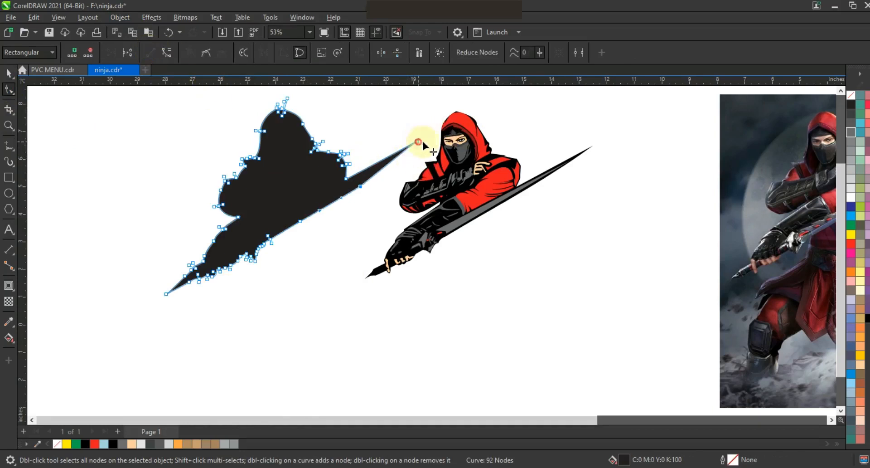
{"action": "left_click_drag", "start_coordinate": [442, 133], "coordinate": [417, 143]}
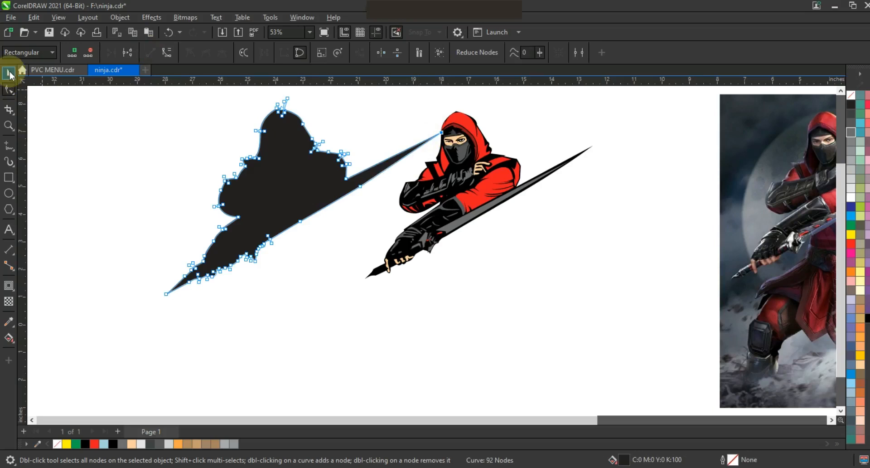
{"action": "left_click", "coordinate": [8, 72]}
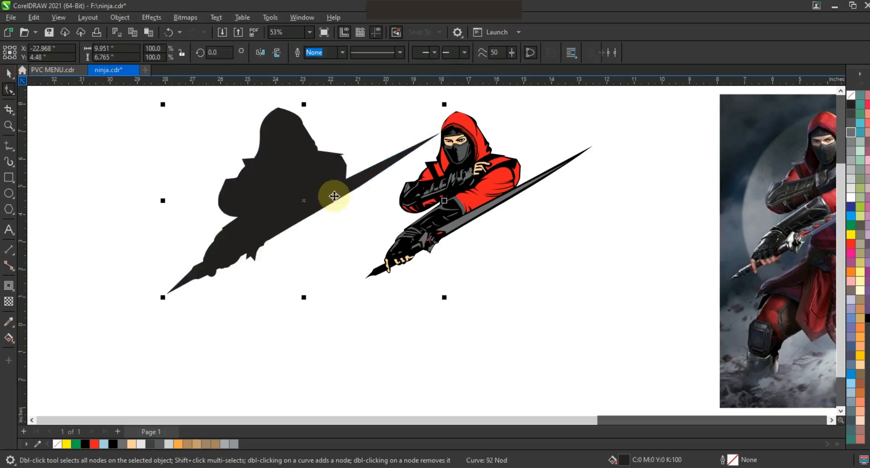
Fill the offset silhouette shape with light orange.
{"action": "left_click", "coordinate": [341, 256]}
{"action": "left_click", "coordinate": [310, 192]}
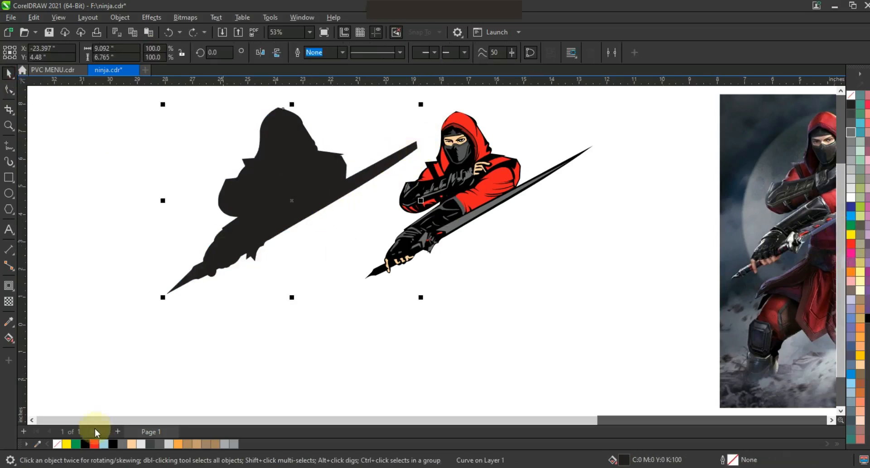
{"action": "left_click", "coordinate": [177, 444]}
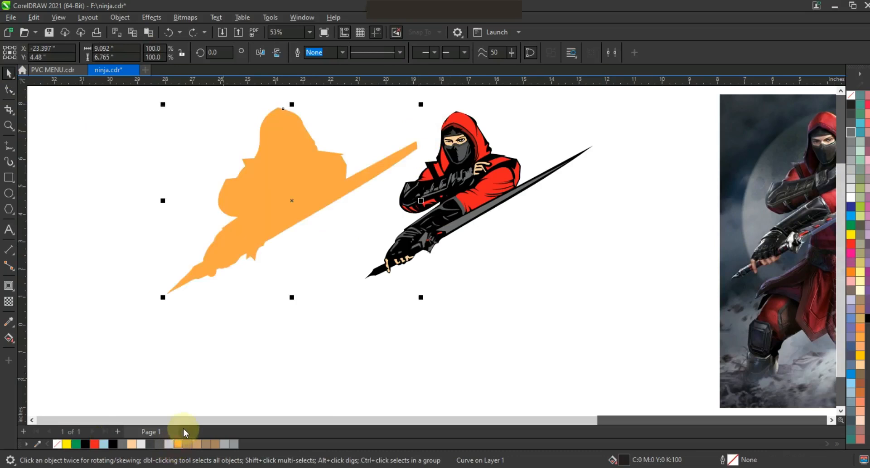
Centre the light orange silhouette behind the ninja artwork and nudge it left so it borders the figure evenly.
{"action": "left_click", "coordinate": [457, 170], "text": "shift"}
{"action": "key", "text": "c"}
{"action": "left_click", "coordinate": [457, 302]}
{"action": "left_click", "coordinate": [484, 222]}
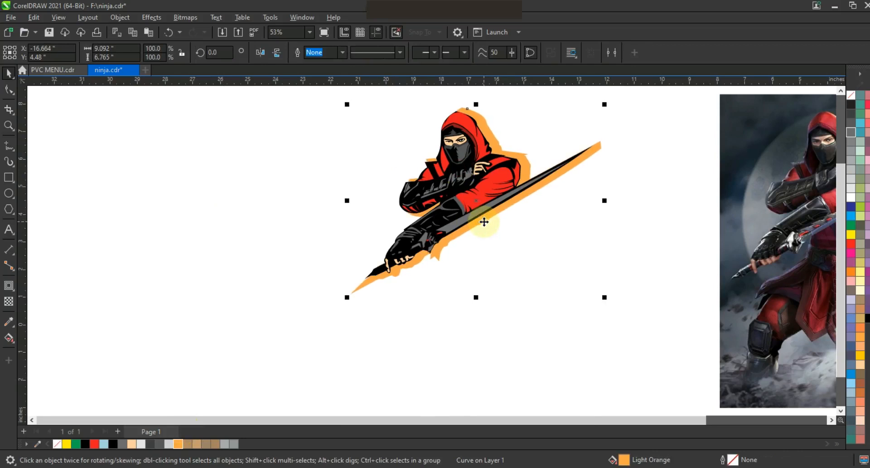
{"action": "key", "text": "Left"}
{"action": "key", "text": "Left"}
{"action": "key", "text": "Left"}
{"action": "key", "text": "Left"}
{"action": "key", "text": "Left"}
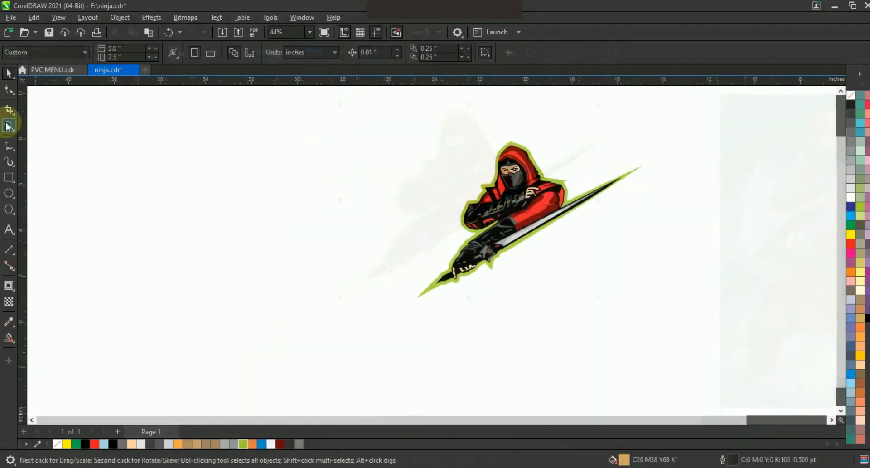
Move the whole green-bordered ninja artwork onto the reference picture so it overlays the painted figure.
{"action": "left_click", "coordinate": [742, 248]}
{"action": "right_click", "coordinate": [641, 196]}
{"action": "right_click", "coordinate": [641, 196]}
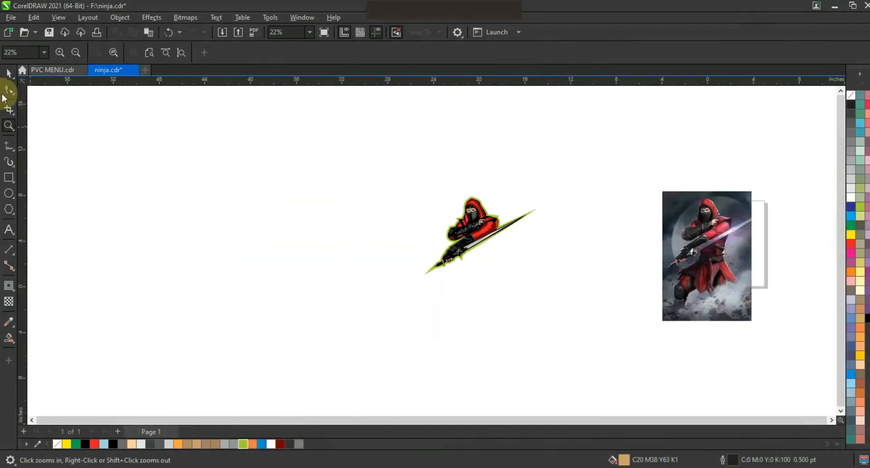
{"action": "left_click", "coordinate": [8, 73]}
{"action": "left_click_drag", "start_coordinate": [468, 238], "coordinate": [700, 238]}
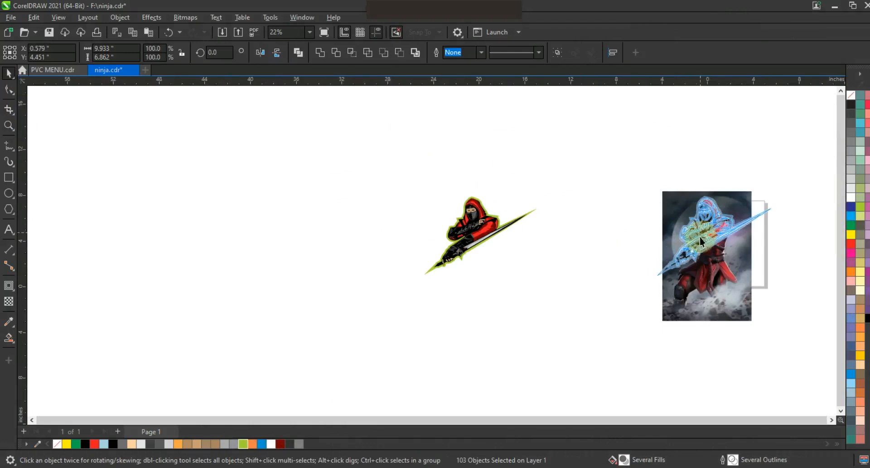
{"action": "left_click_drag", "start_coordinate": [700, 237], "coordinate": [700, 237]}
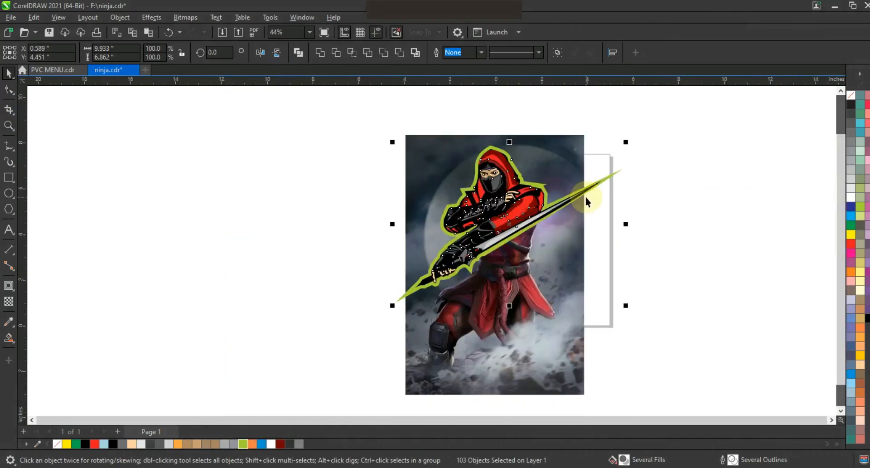
Try filling the green outer border with C100 M100 Y100 K100 black and moving the artwork left of the reference picture.
{"action": "left_click", "coordinate": [645, 251]}
{"action": "left_click", "coordinate": [621, 171]}
{"action": "left_click", "coordinate": [867, 319]}
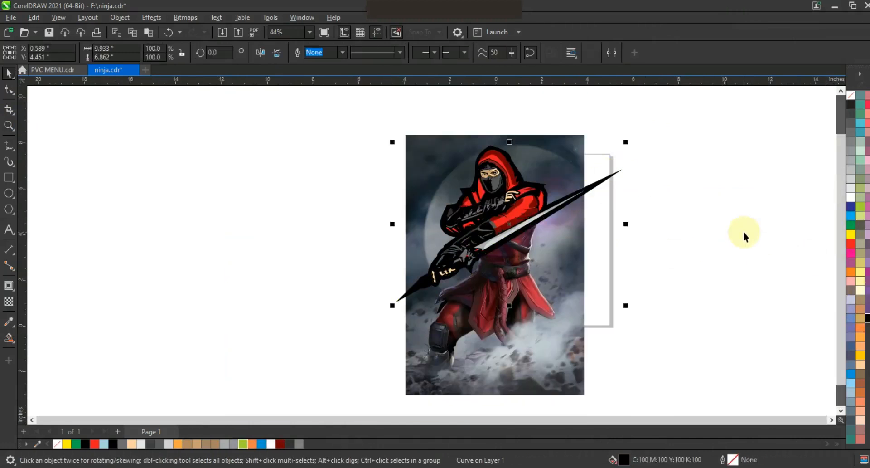
{"action": "left_click", "coordinate": [743, 236]}
{"action": "left_click", "coordinate": [501, 235]}
{"action": "left_click_drag", "start_coordinate": [501, 235], "coordinate": [275, 233]}
{"action": "left_click", "coordinate": [319, 288]}
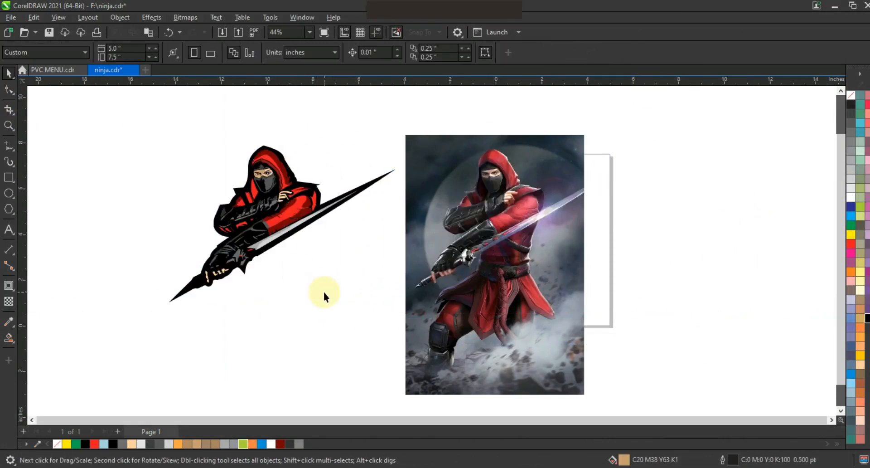
Undo the last change and place the green-bordered ninja artwork on the empty area left of the reference picture.
{"action": "left_click_drag", "start_coordinate": [205, 210], "coordinate": [369, 267]}
{"action": "left_click", "coordinate": [341, 272]}
{"action": "left_click_drag", "start_coordinate": [151, 122], "coordinate": [340, 317]}
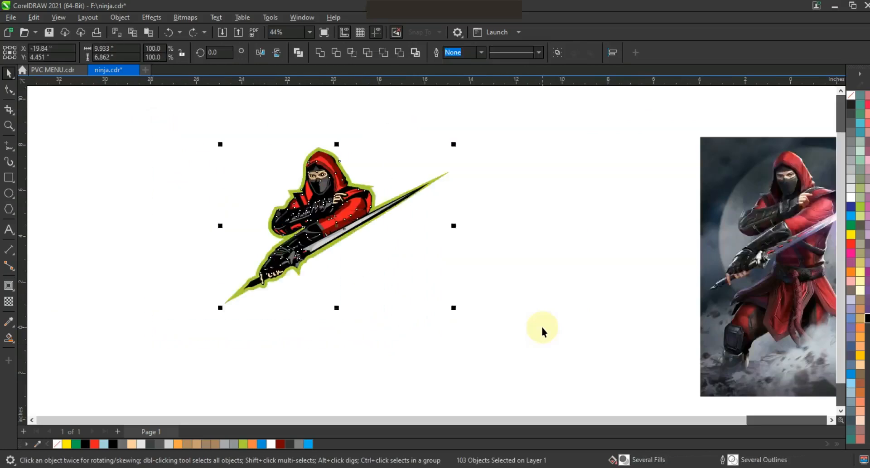
{"action": "key", "text": "ctrl+z"}
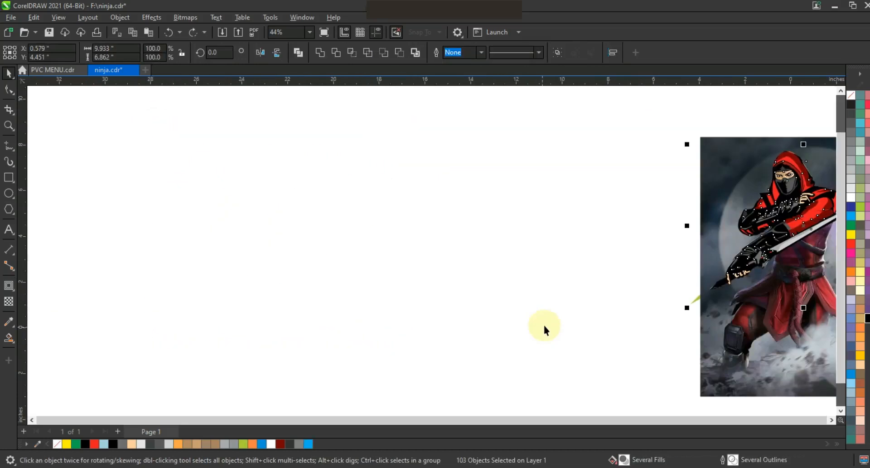
{"action": "left_click_drag", "start_coordinate": [802, 220], "coordinate": [509, 247]}
{"action": "left_click", "coordinate": [665, 123]}
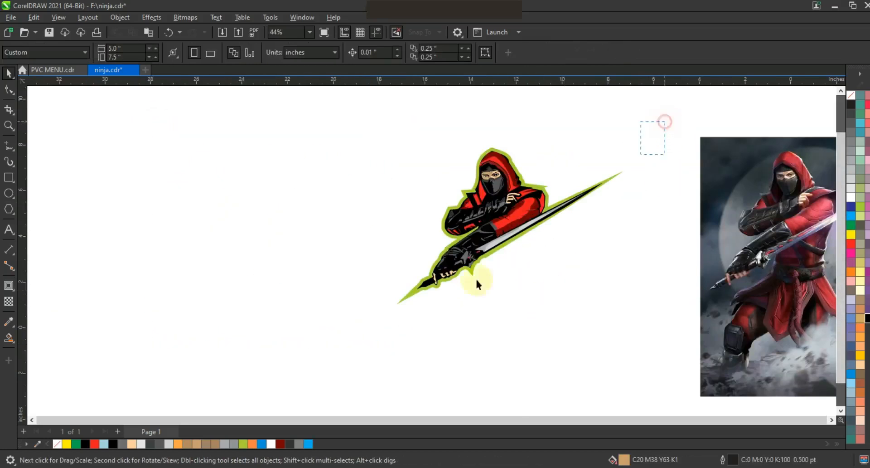
Preview the green-bordered ninja artwork on its black background in full screen.
{"action": "left_click", "coordinate": [611, 178]}
{"action": "left_click", "coordinate": [615, 177]}
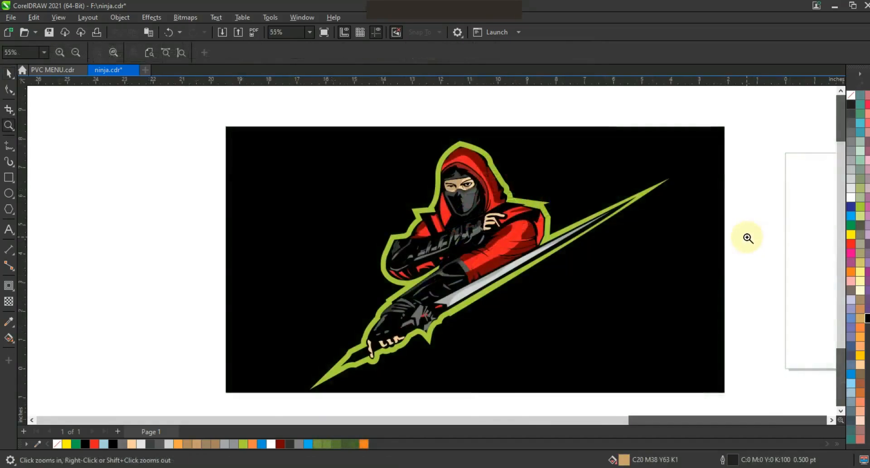
{"action": "key", "text": "F9"}
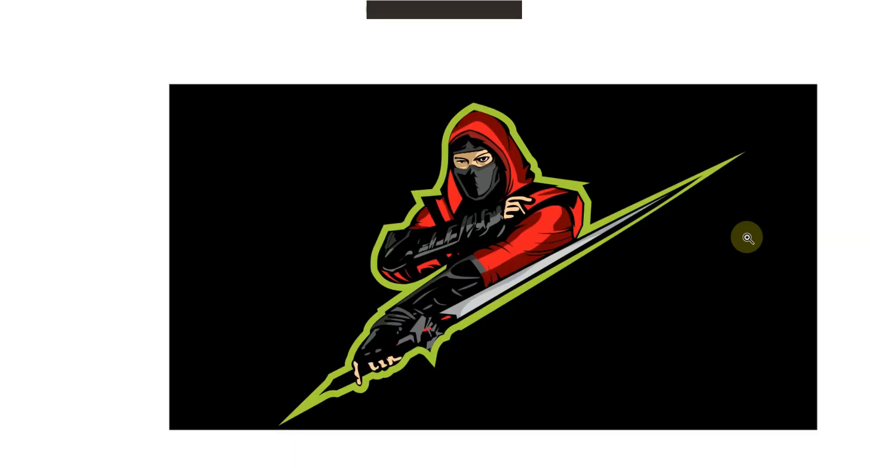
{"action": "key", "text": "F9"}
Place a copy of the ninja artwork and its black background to the left of the original.
{"action": "right_click", "coordinate": [816, 207]}
{"action": "left_click", "coordinate": [9, 73]}
{"action": "scroll", "coordinate": [585, 156], "scroll_direction": "down", "scroll_amount": 1}
{"action": "left_click_drag", "start_coordinate": [262, 122], "coordinate": [684, 298]}
{"action": "left_click_drag", "start_coordinate": [600, 240], "coordinate": [342, 240]}
{"action": "right_click", "coordinate": [342, 240]}
{"action": "key", "text": "shift+F2"}
{"action": "key", "text": "Escape"}
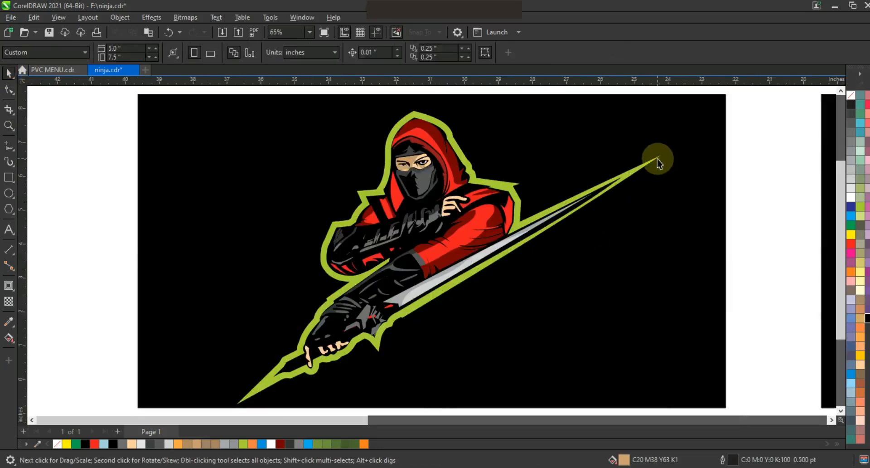
Try a white fill on the copy's green outer border, and change it to 70% black.
{"action": "left_click", "coordinate": [657, 159]}
{"action": "left_click", "coordinate": [420, 51]}
{"action": "left_click", "coordinate": [641, 161]}
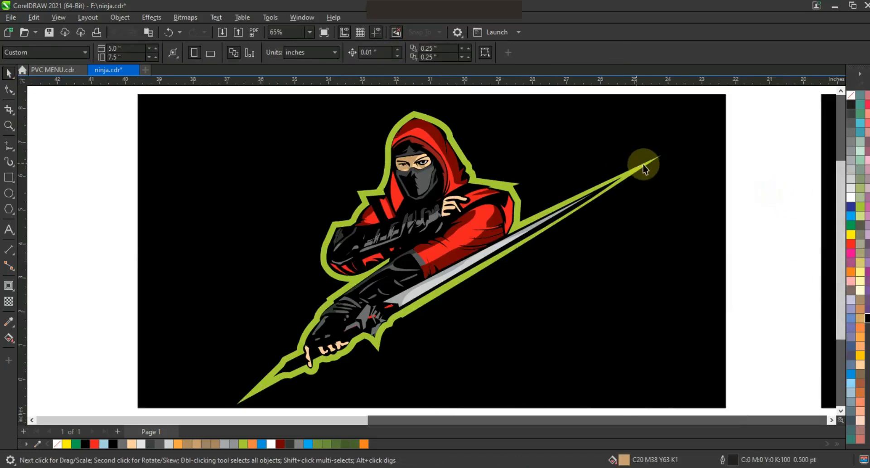
{"action": "left_click", "coordinate": [852, 198]}
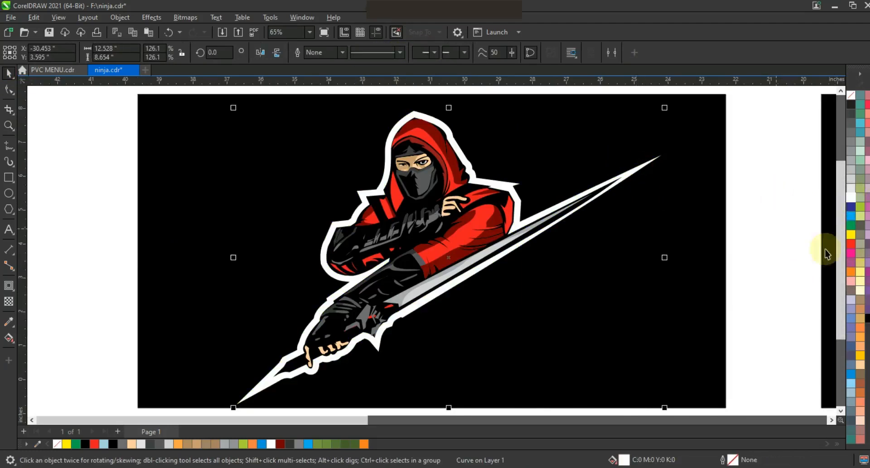
{"action": "left_click", "coordinate": [852, 145]}
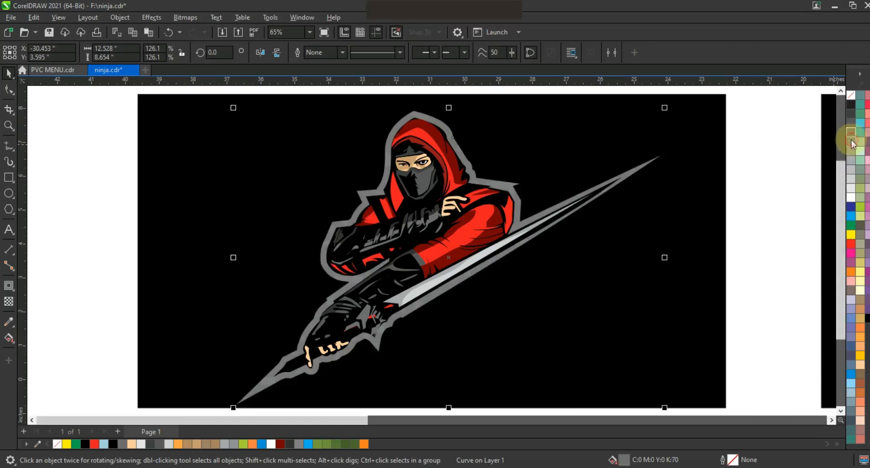